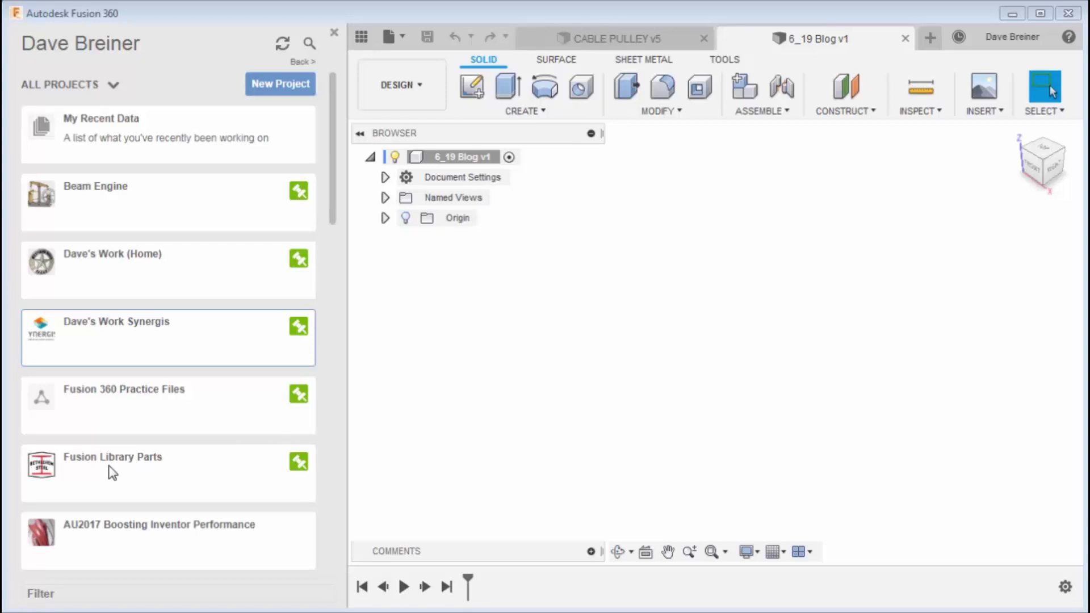
Open the Fusion Library Parts Structural folder to list the W 6x15 beam and TUBE SQ profiles.
click(147, 470)
click(146, 470)
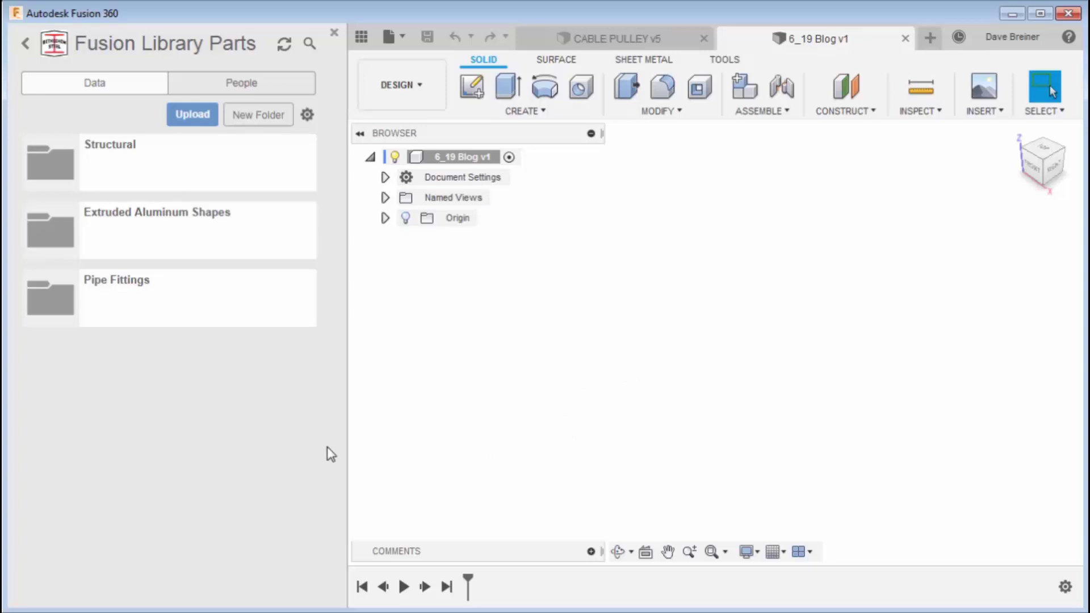
click(81, 160)
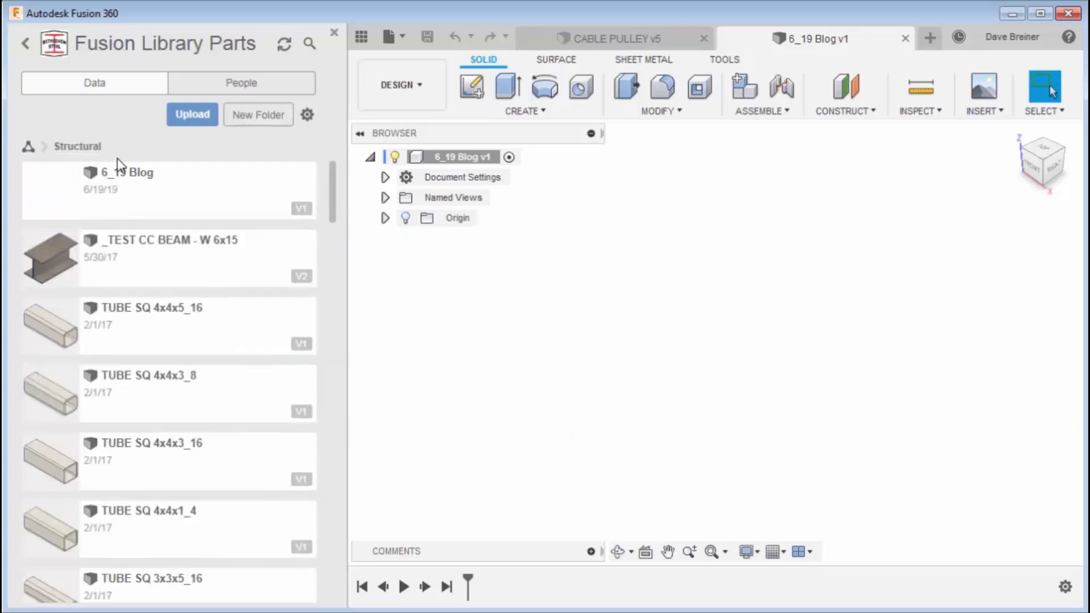
scroll(336, 224, down, 1)
drag(337, 224, 328, 181)
Insert TUBE SQ 4x4x3_8 into the 6_19 Blog design, nudge it along Y and X, and confirm.
right_click(207, 387)
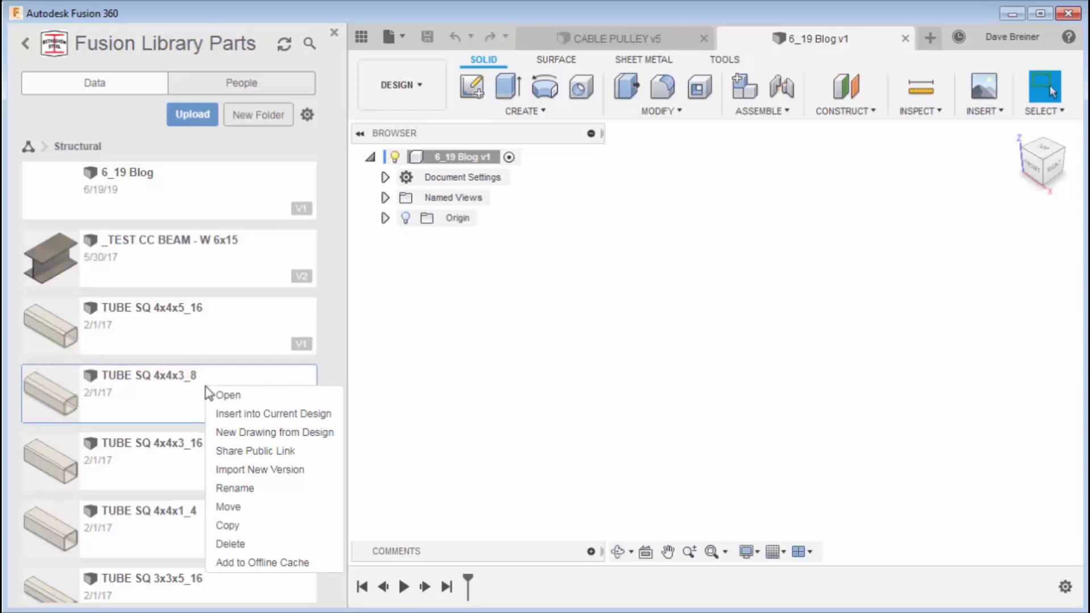
click(232, 414)
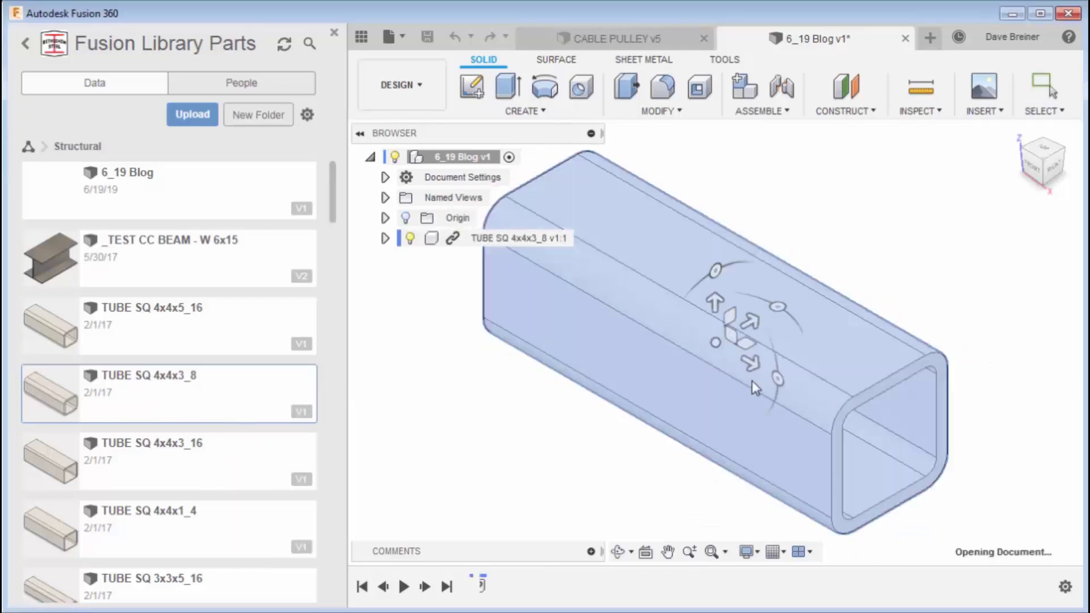
middle_drag(658, 379, 697, 395)
mouse_move(762, 332)
mouse_down()
mouse_move(730, 365)
mouse_move(766, 343)
mouse_up()
drag(777, 387, 667, 413)
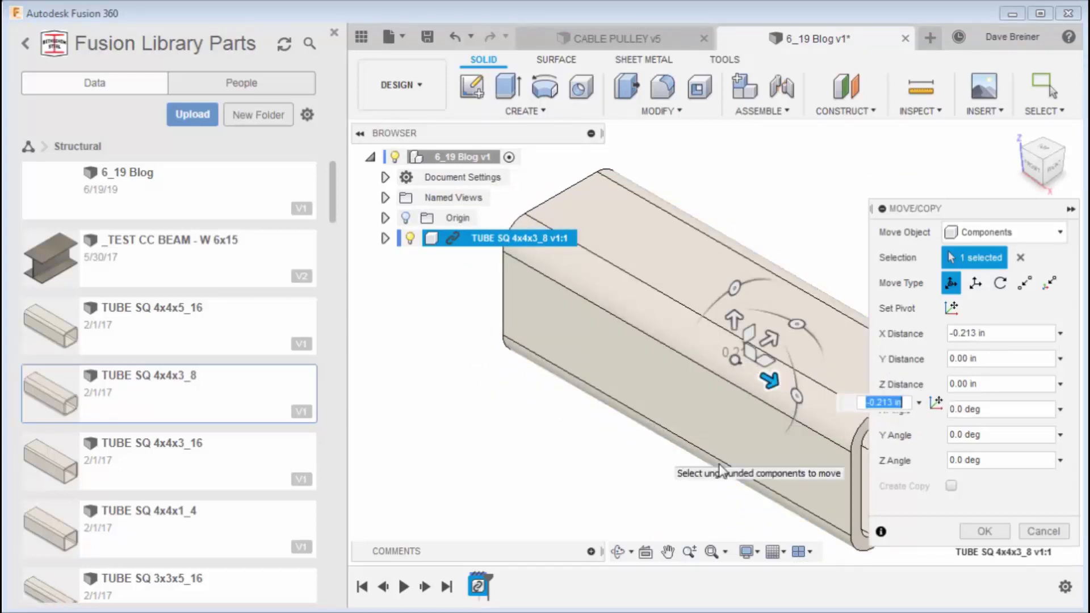
click(984, 532)
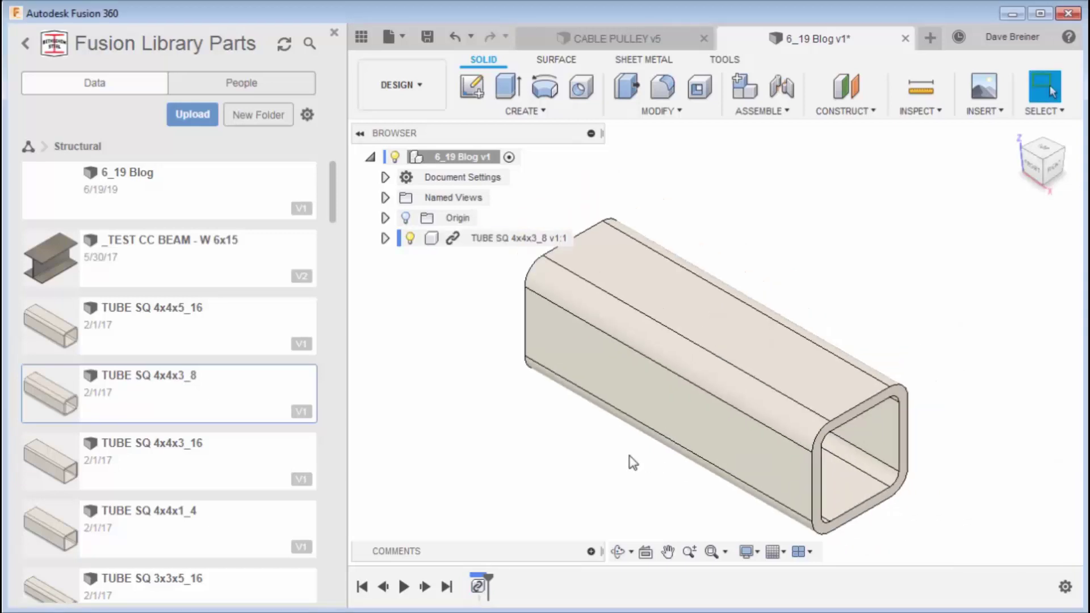
Break the link on the TUBE SQ 4x4x3_8 component so it becomes local and editable.
middle_drag(633, 463, 683, 389)
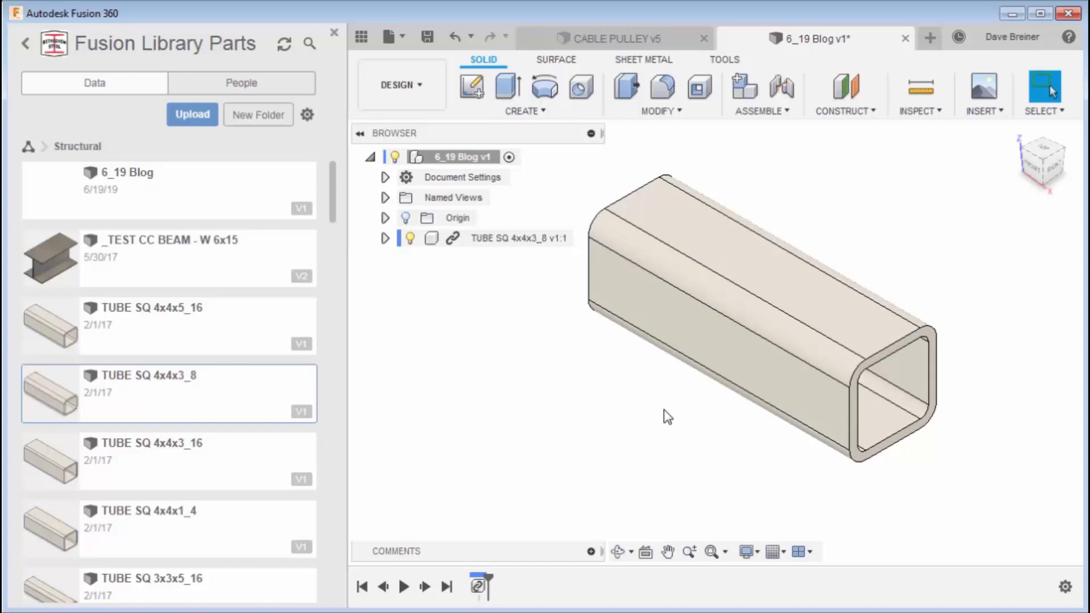
right_click(460, 243)
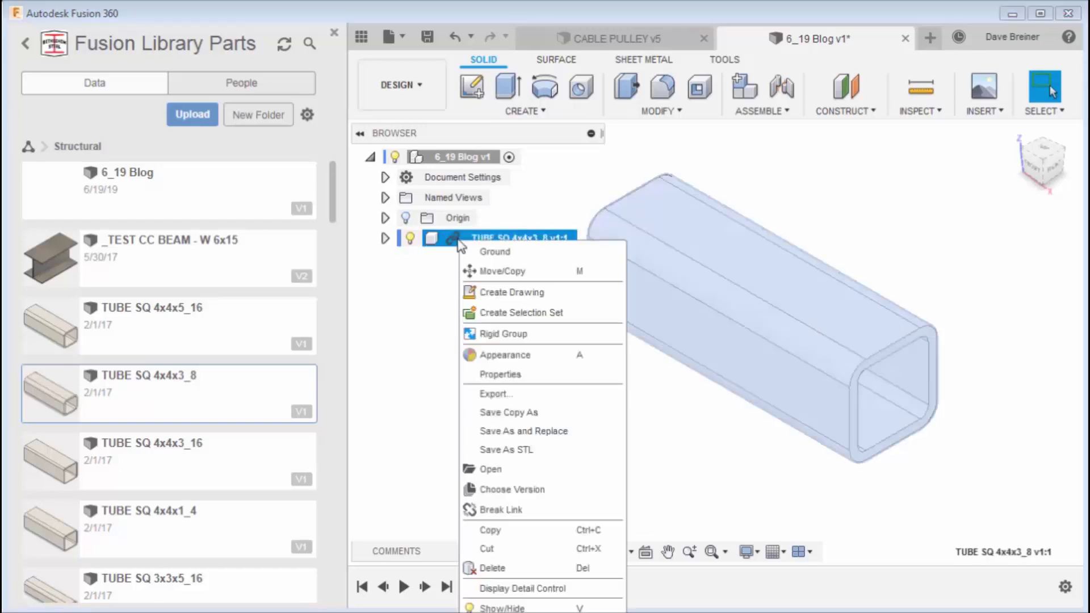
click(510, 511)
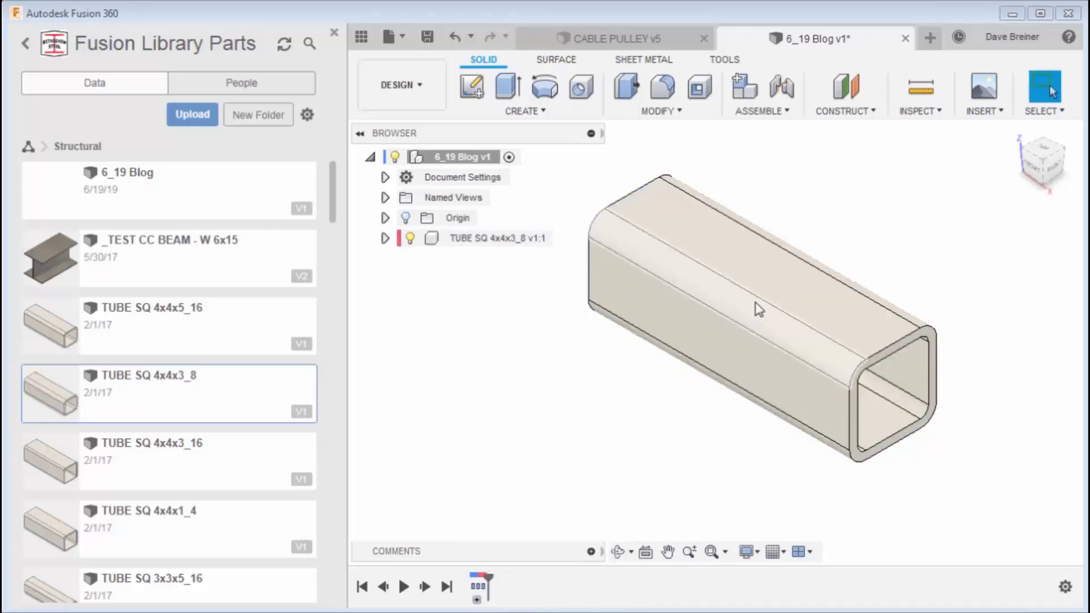
Press Pull the tube's end face outward by 4 in.
drag(756, 311, 744, 302)
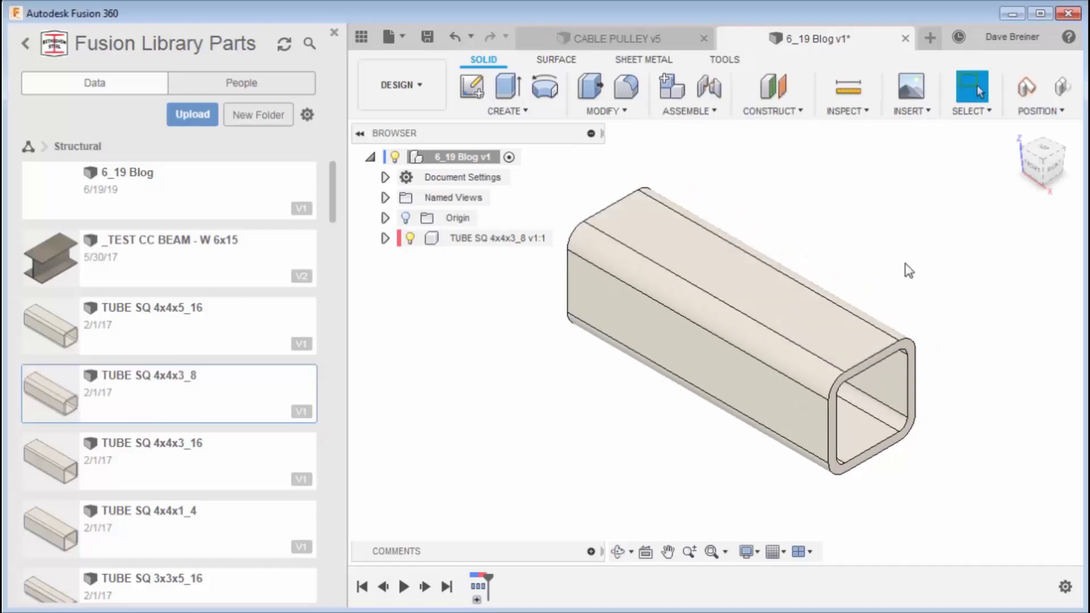
scroll(874, 329, up, 2)
key(q)
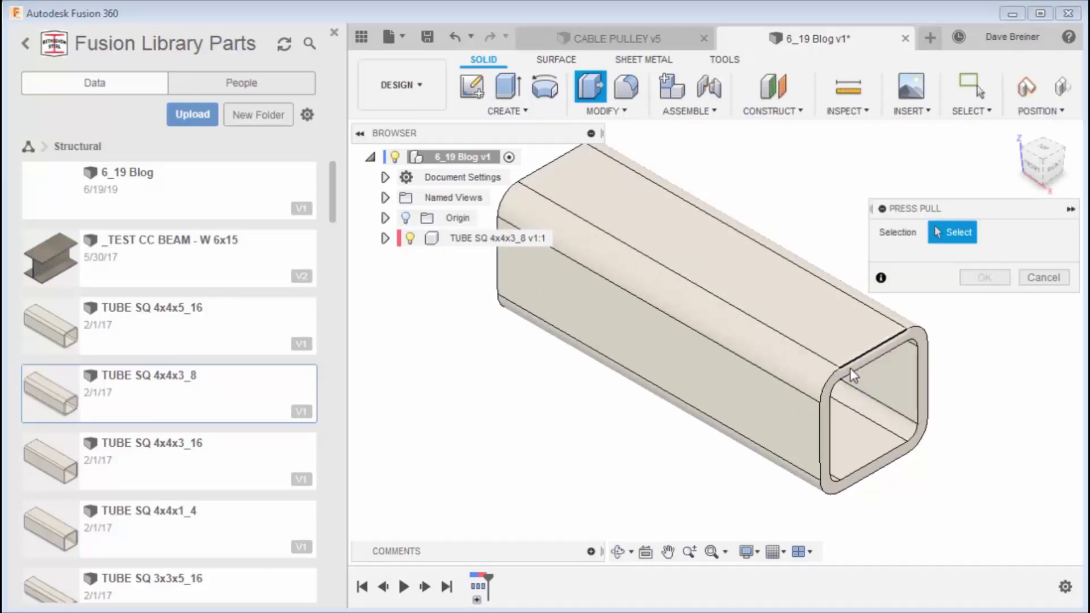
scroll(848, 380, up, 2)
scroll(840, 384, up, 1)
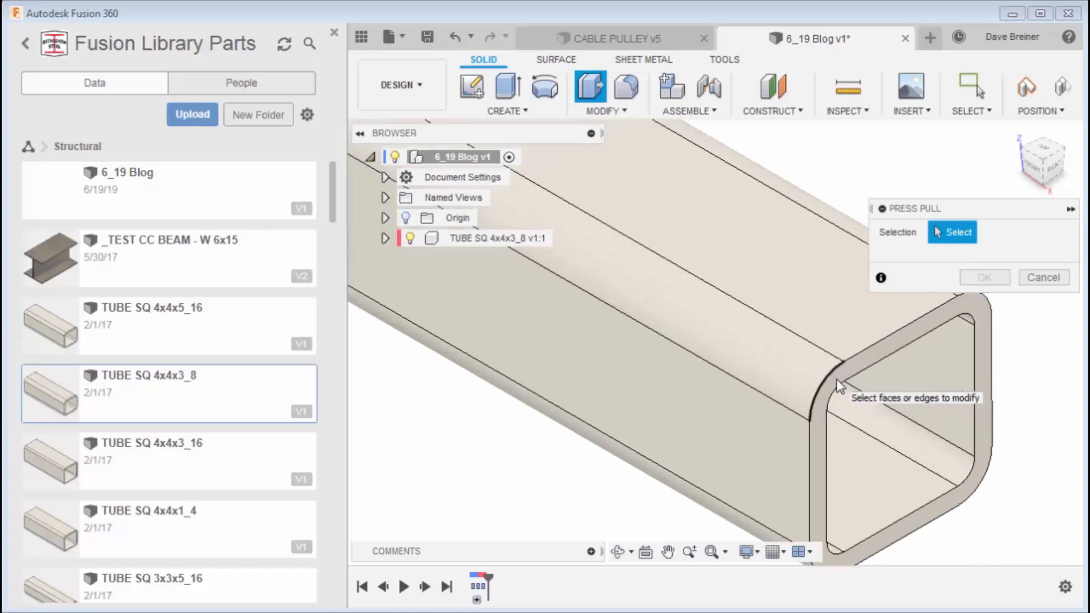
scroll(850, 375, up, 2)
click(850, 374)
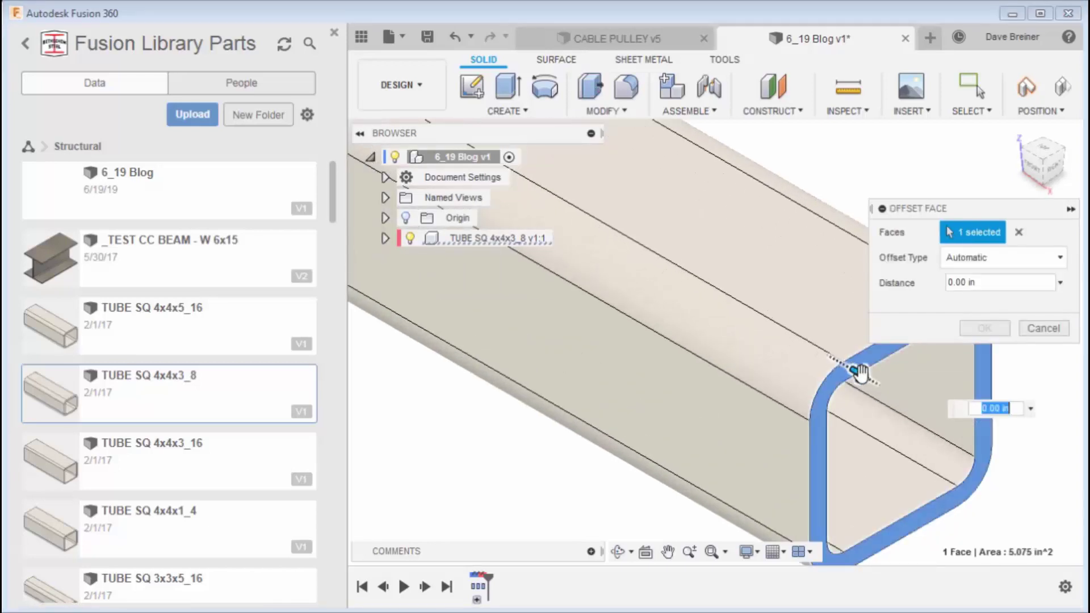
drag(855, 376, 955, 437)
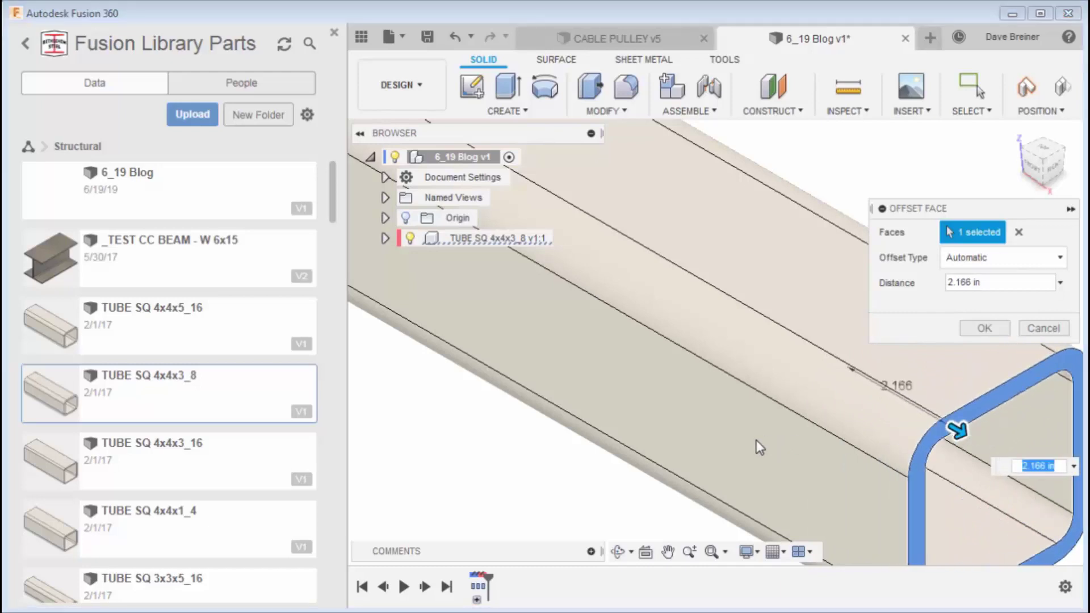
scroll(760, 444, down, 3)
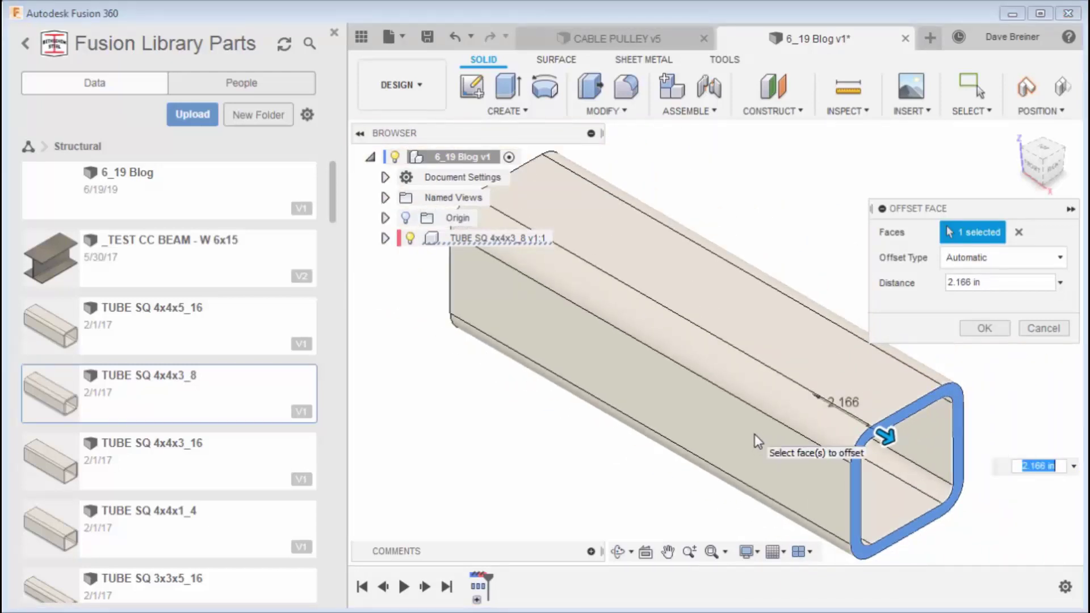
text(4)
key(Return)
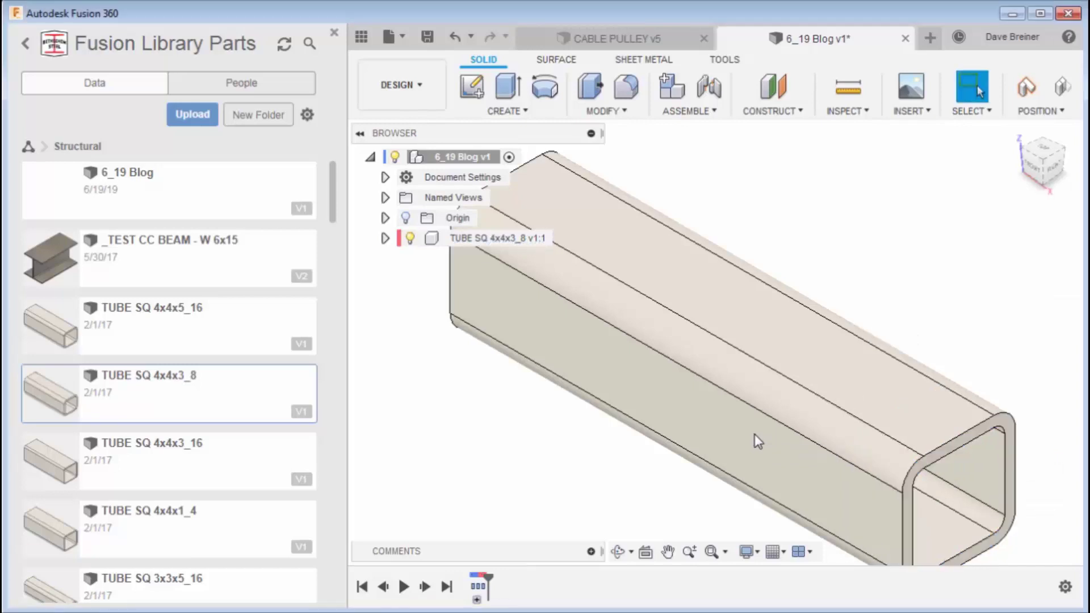
Measure the tube's top edge to confirm it is 16.00 in long.
key(i)
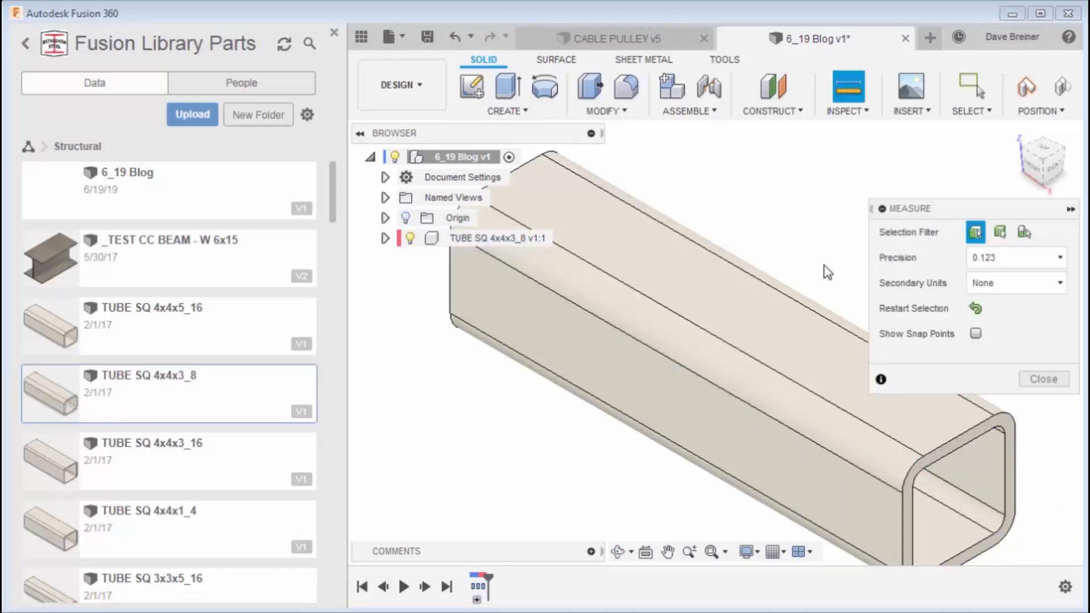
click(798, 302)
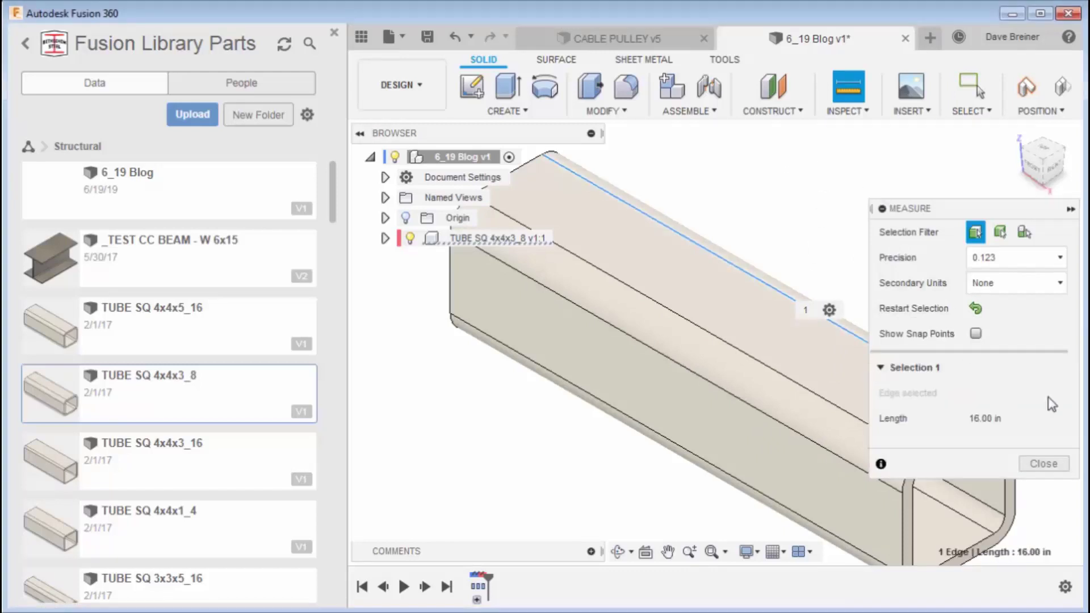
click(1043, 463)
scroll(765, 313, down, 2)
middle_drag(759, 312, 809, 289)
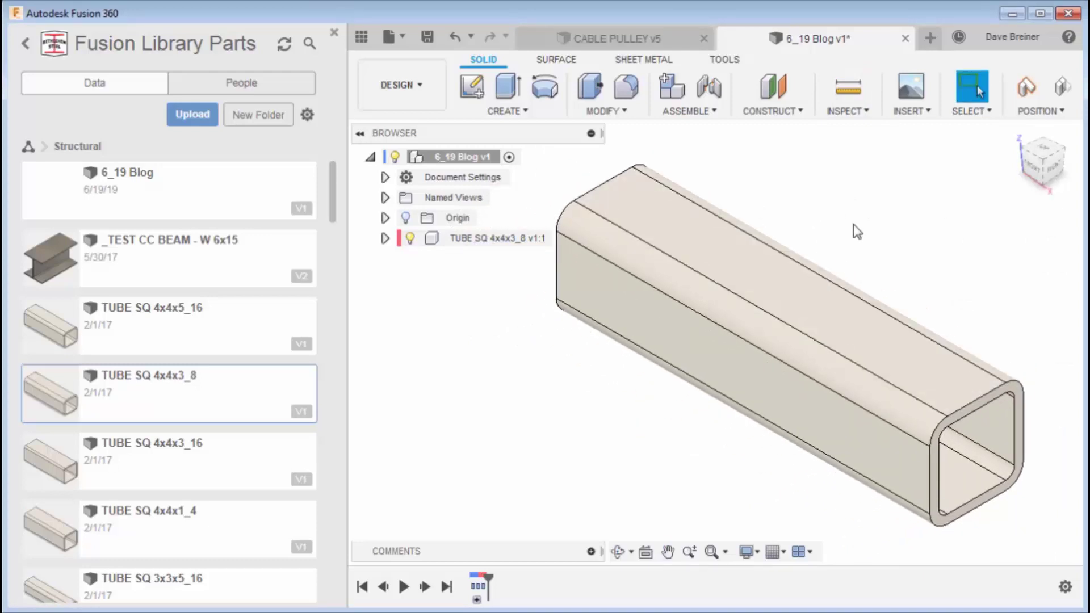
Press Pull the same end face back by -4 in.
key(q)
scroll(959, 443, up, 2)
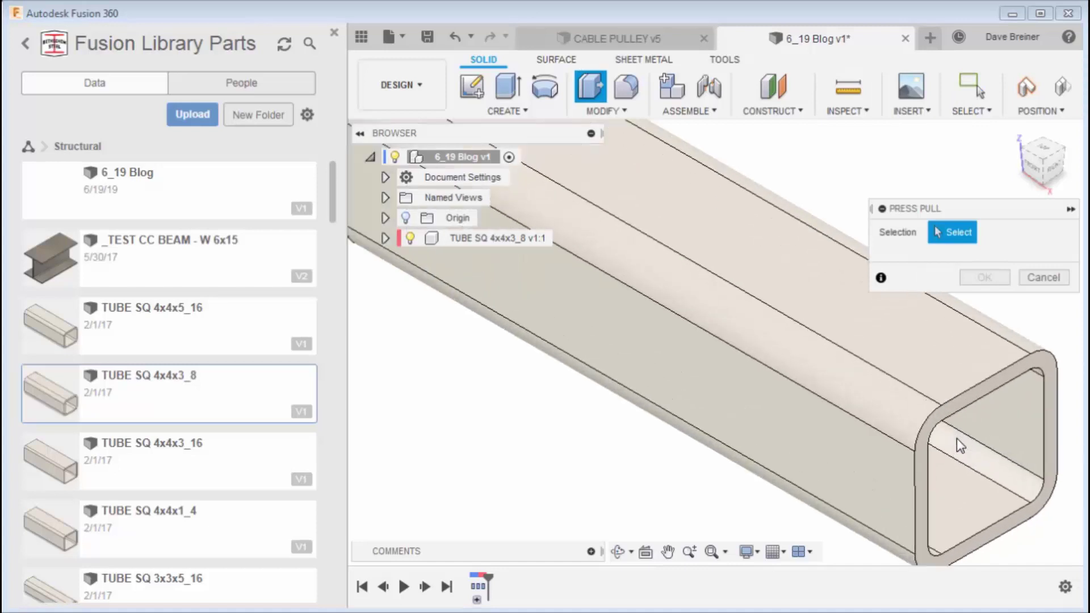
scroll(960, 445, up, 3)
click(946, 412)
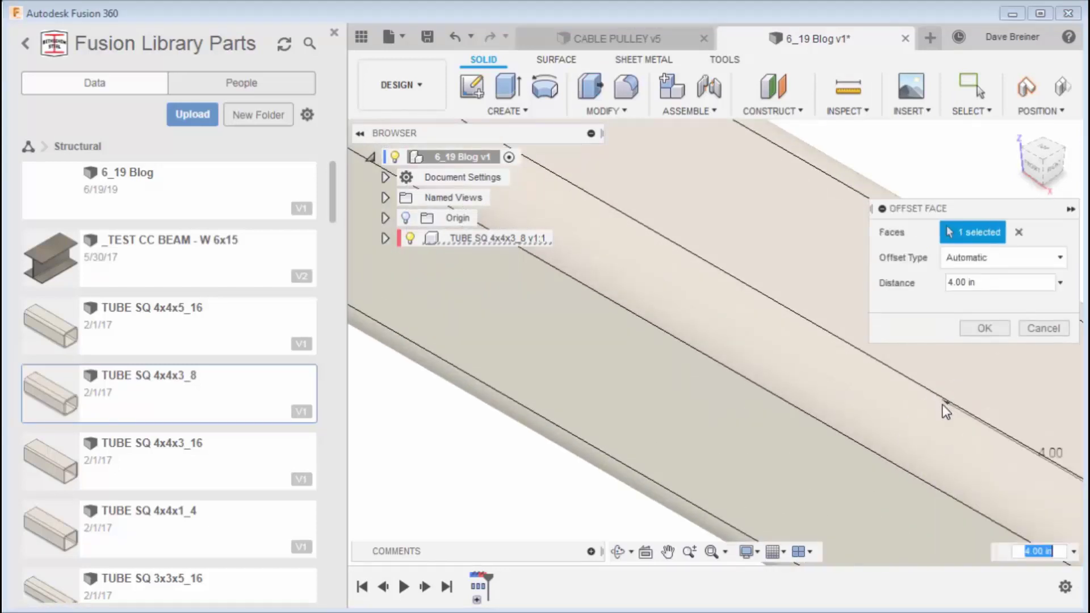
scroll(1034, 440, down, 4)
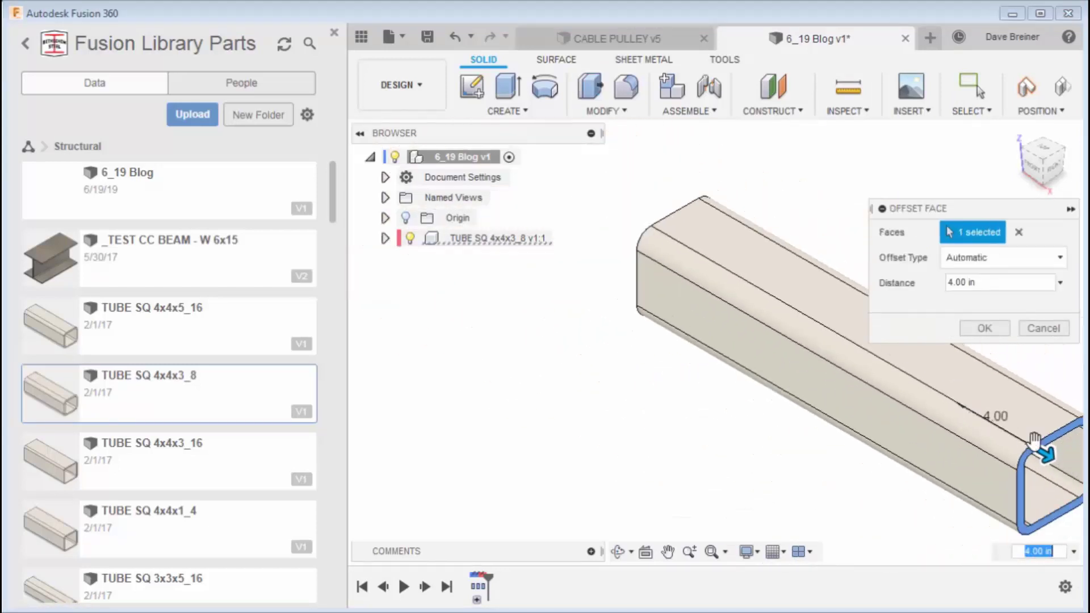
drag(1034, 440, 884, 397)
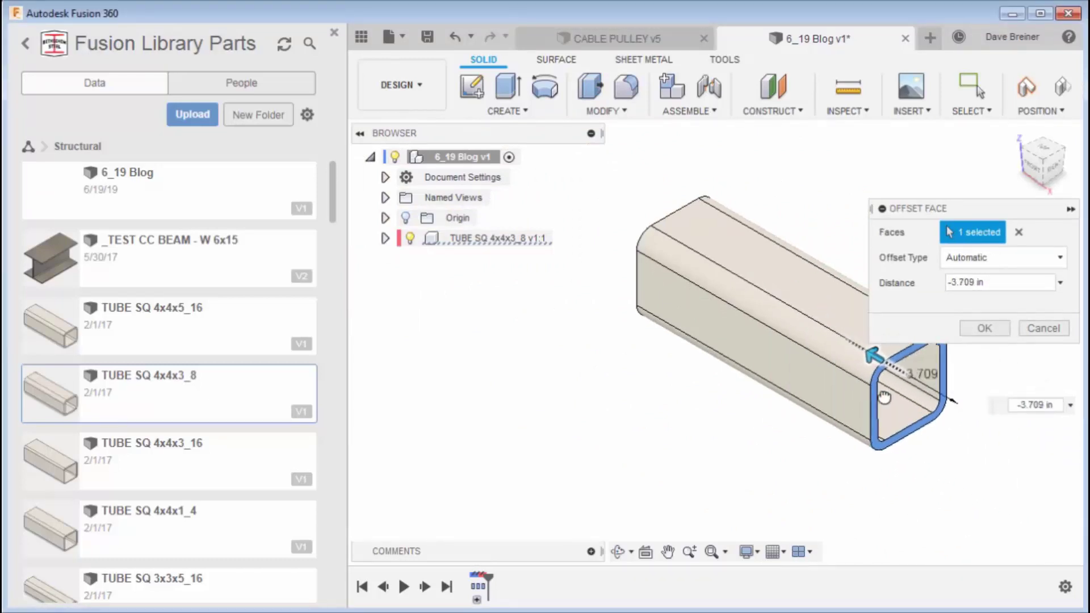
key(ctrl+a)
key(BackSpace)
text(-4)
key(Return)
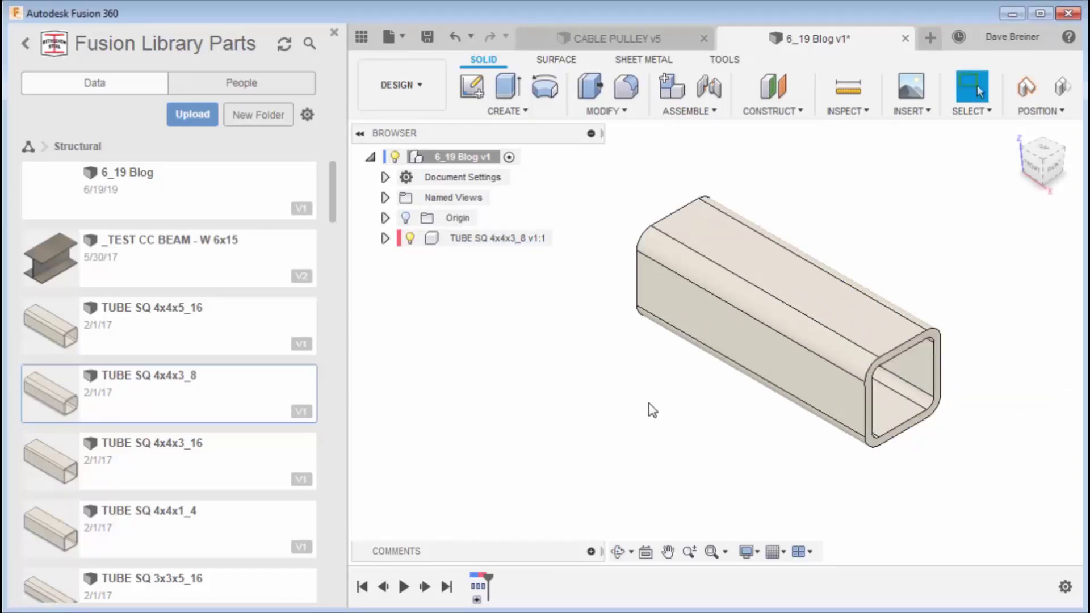
middle_drag(652, 410, 706, 388)
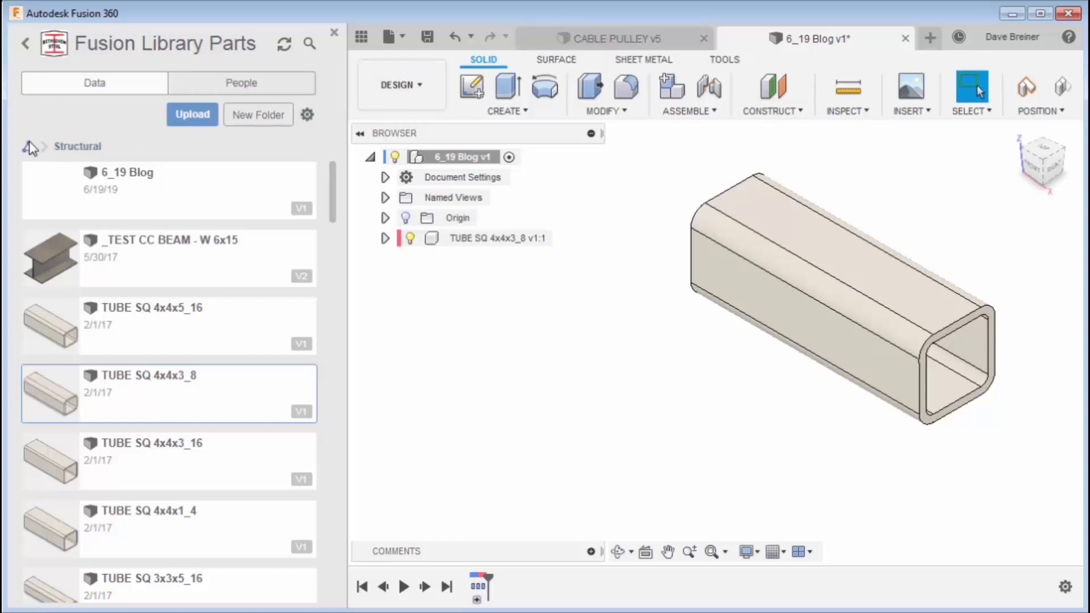
Open the Synergis work project and switch to the CABLE PULLEY v5 design.
click(26, 43)
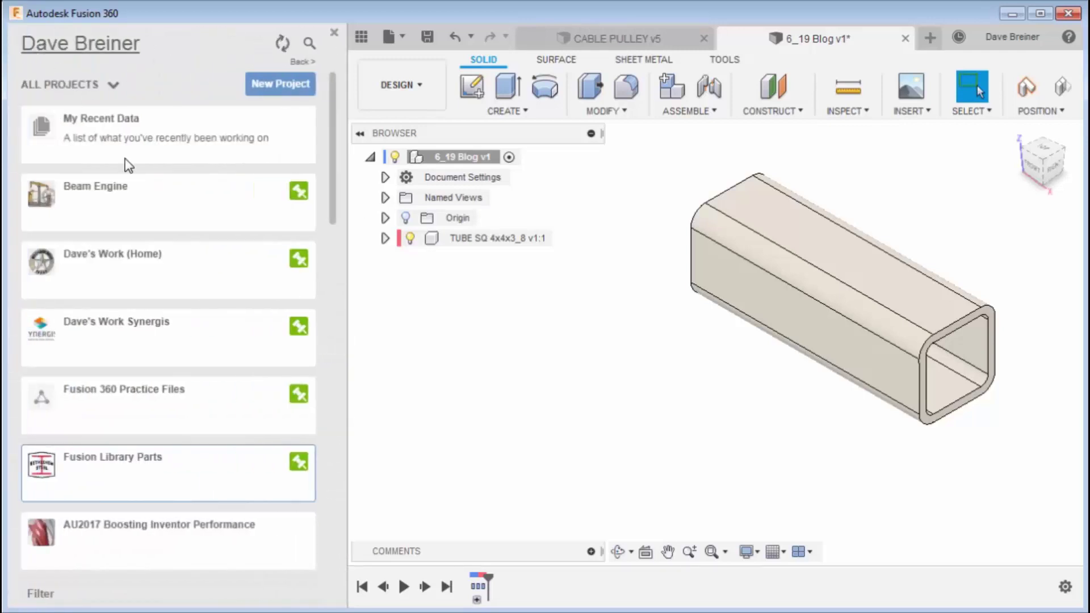
click(108, 344)
click(108, 345)
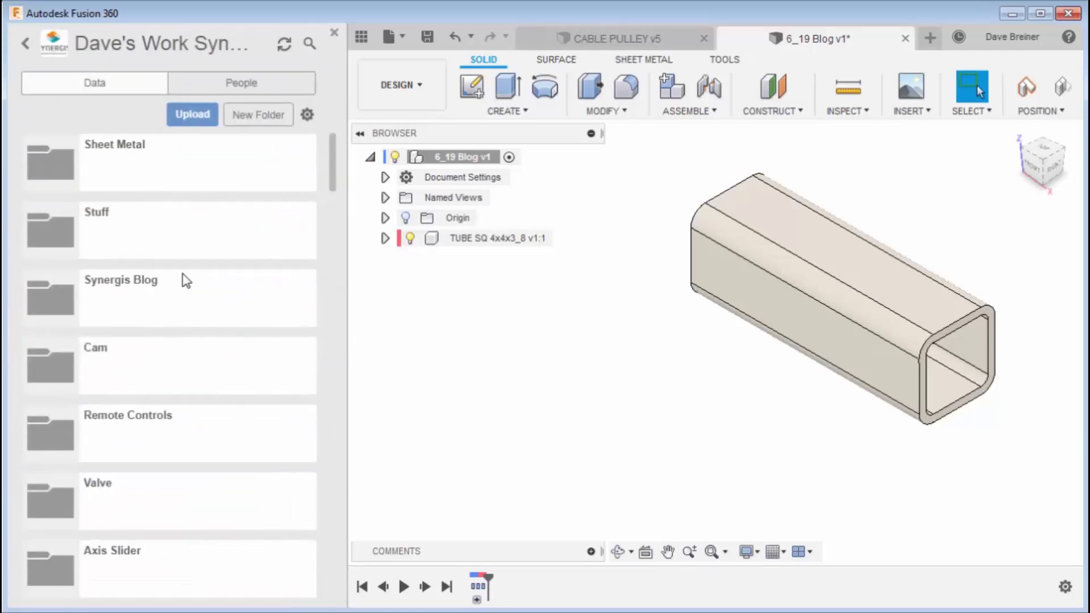
click(610, 38)
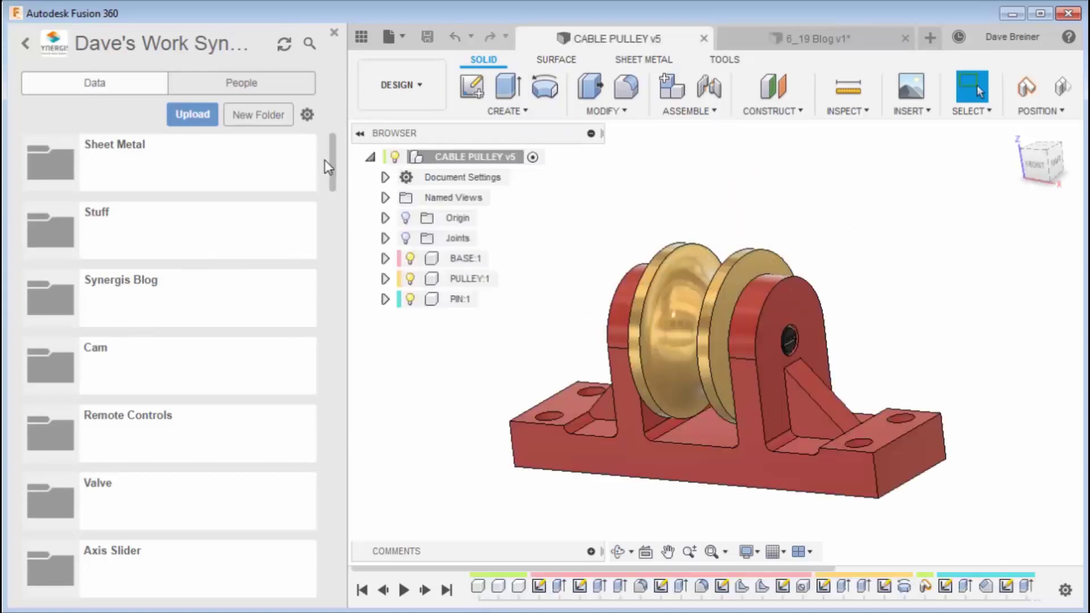
drag(334, 170, 338, 270)
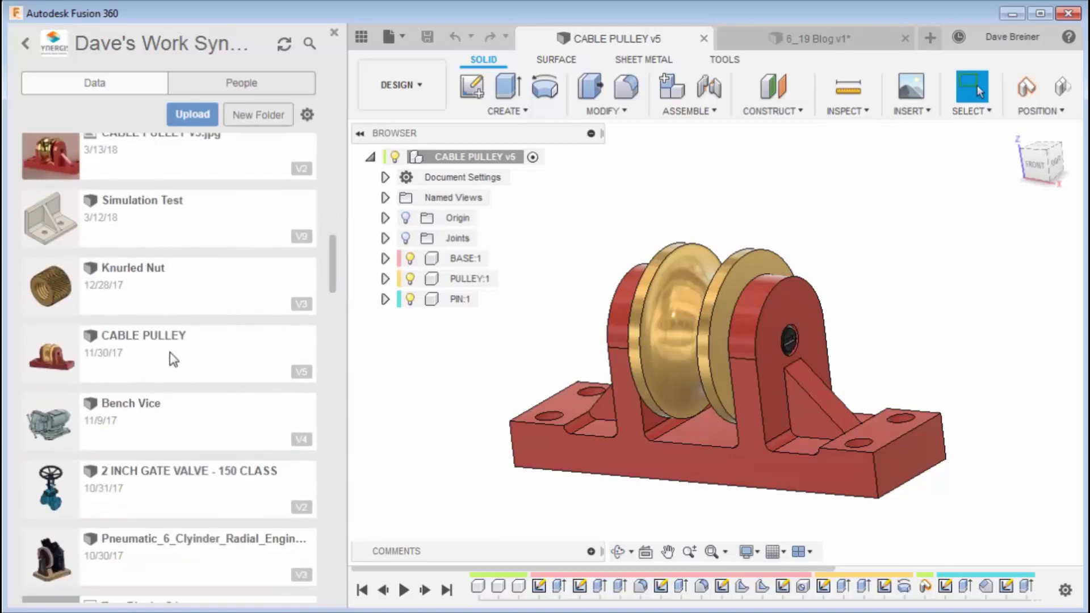
middle_drag(638, 460, 662, 373)
scroll(662, 373, down, 5)
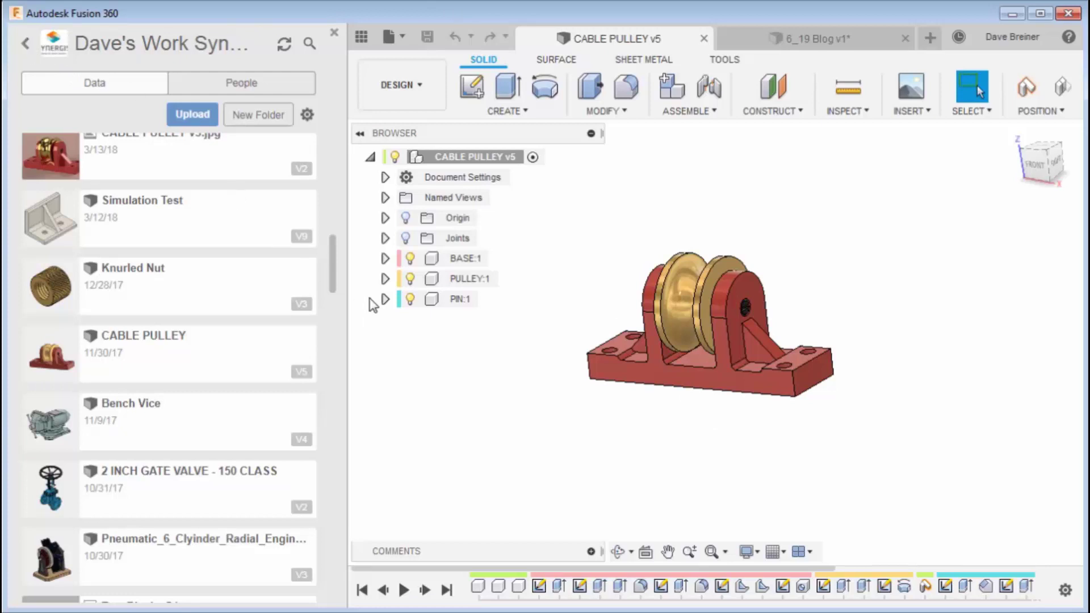
Glance at the square tube design, return to CABLE PULLEY v5, and show all projects.
click(783, 39)
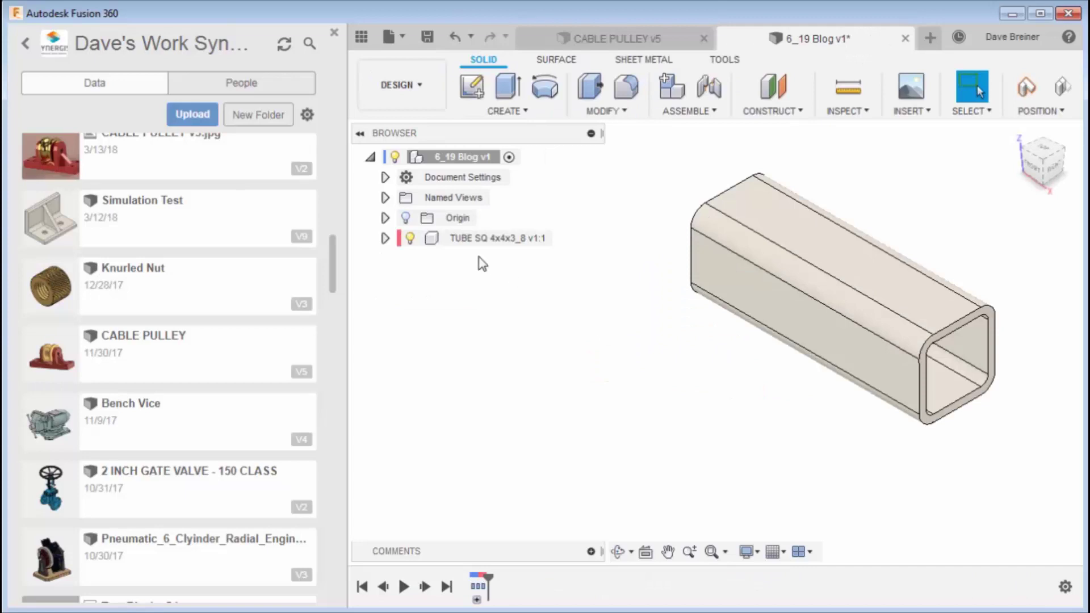
click(627, 39)
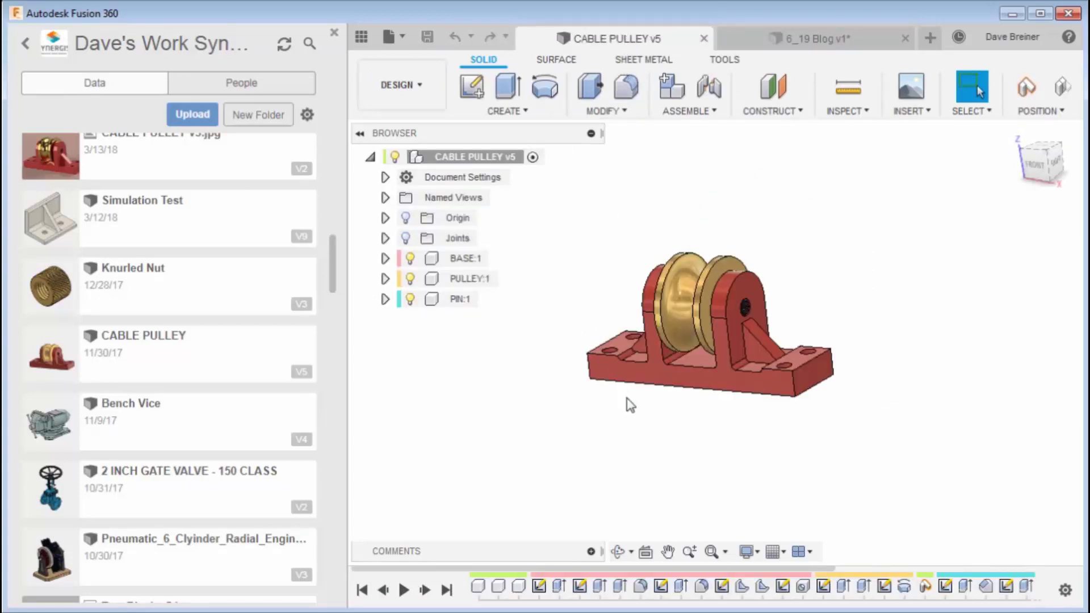
click(27, 43)
scroll(177, 426, down, 2)
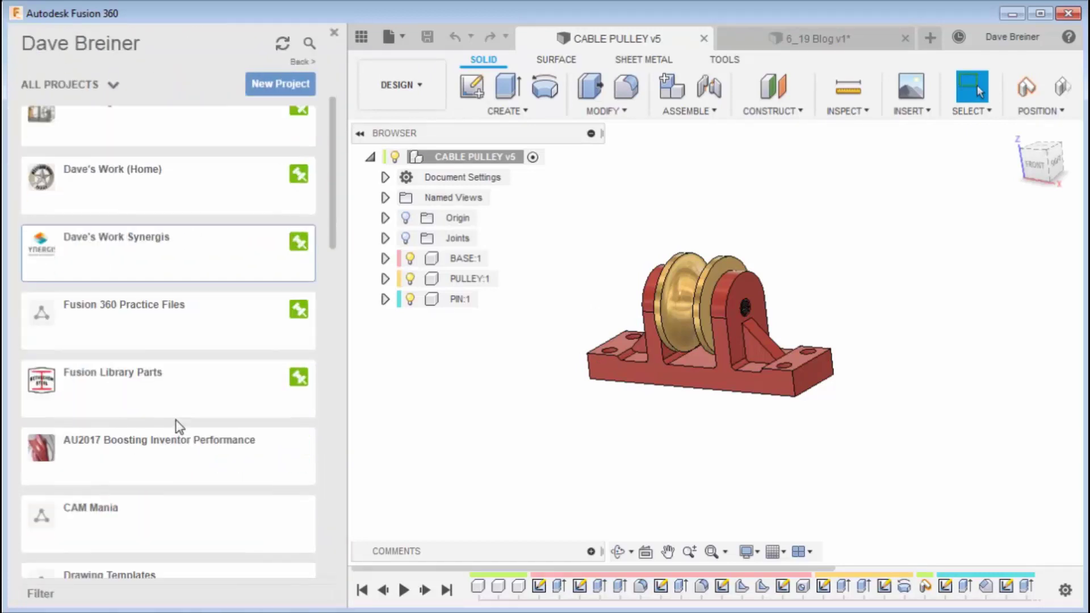
Choose Insert into Current Design for ANGLE 4x4x1_4 from Fusion Library Parts > Structural.
click(137, 396)
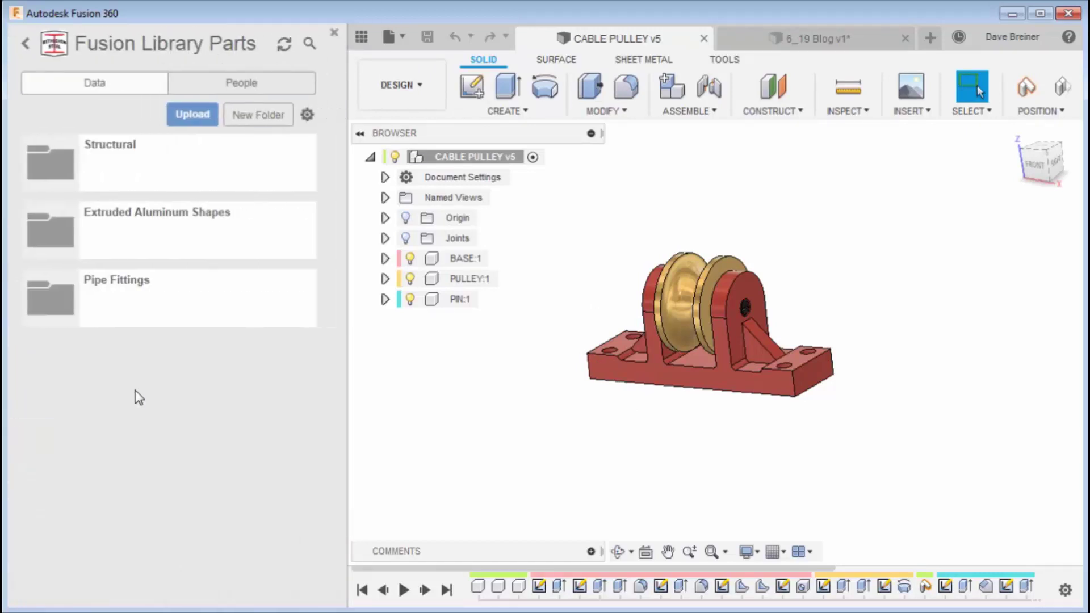
click(135, 167)
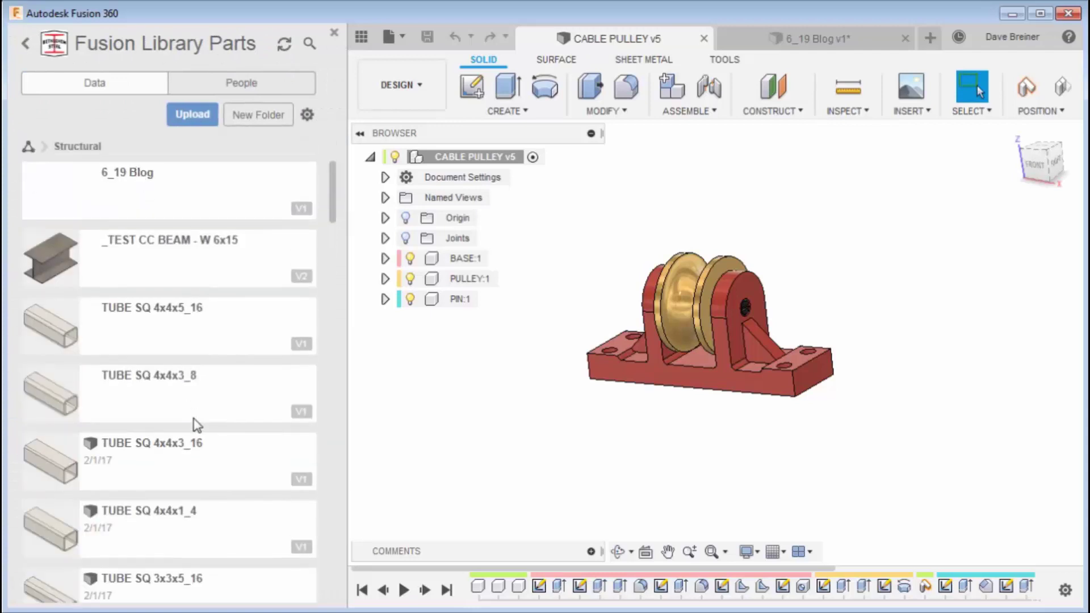
scroll(195, 425, down, 6)
scroll(195, 425, down, 20)
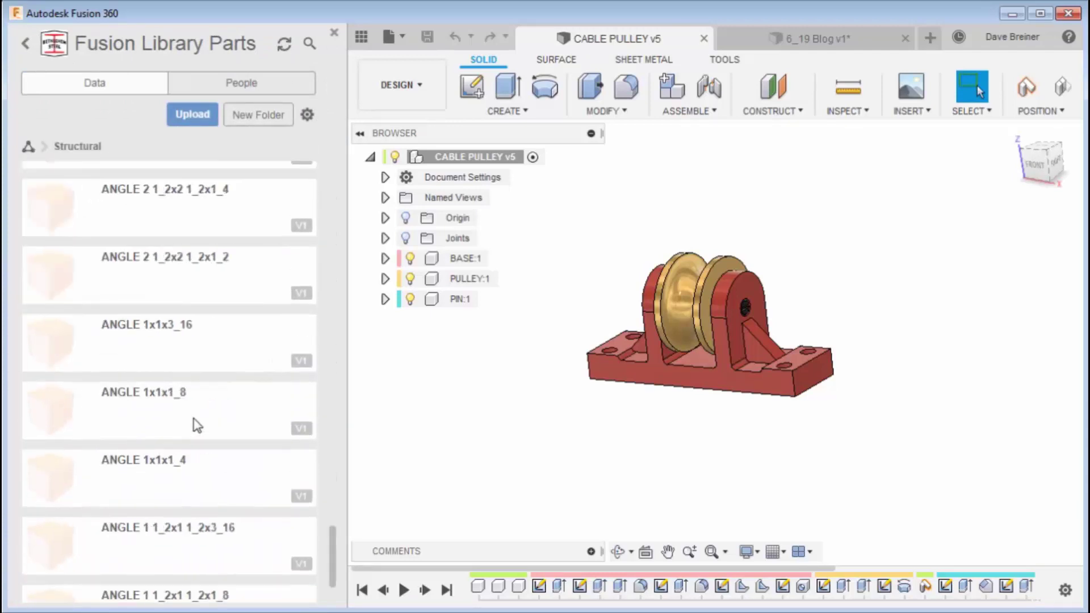
scroll(195, 425, up, 15)
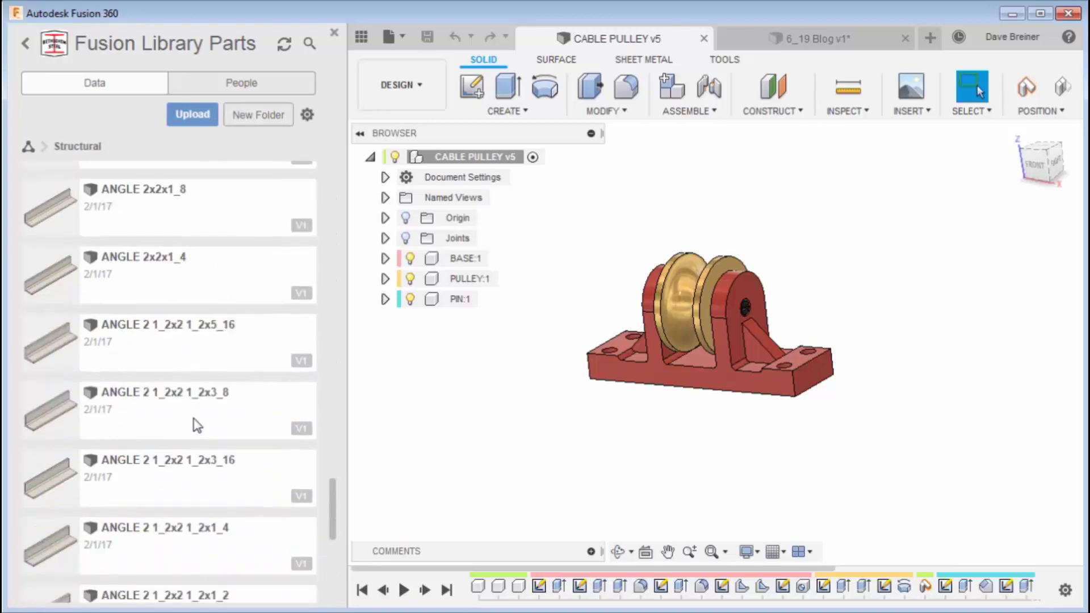
scroll(197, 426, down, 10)
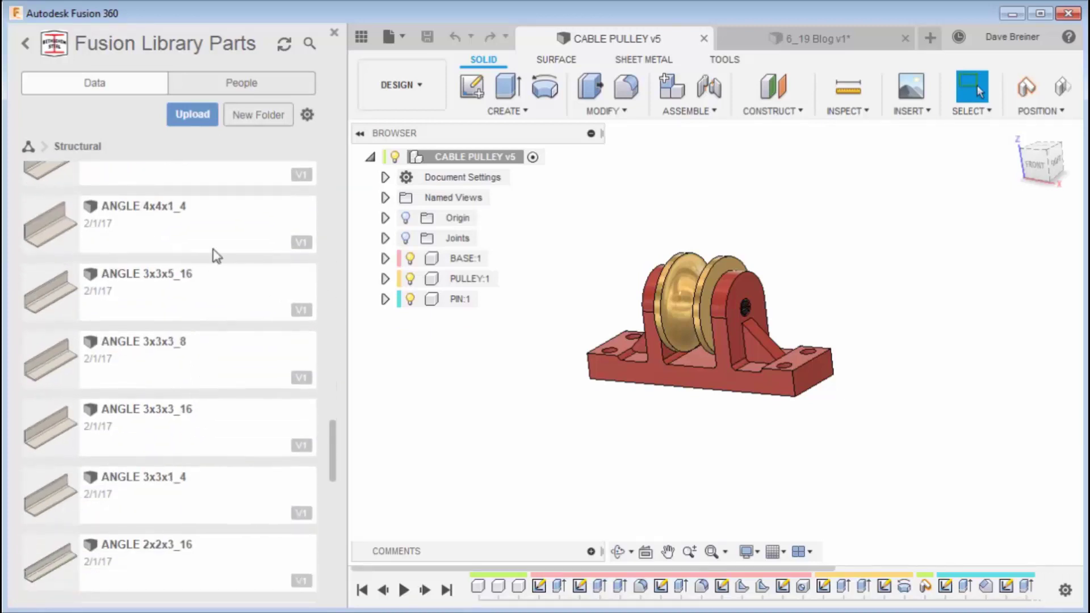
click(172, 225)
right_click(172, 225)
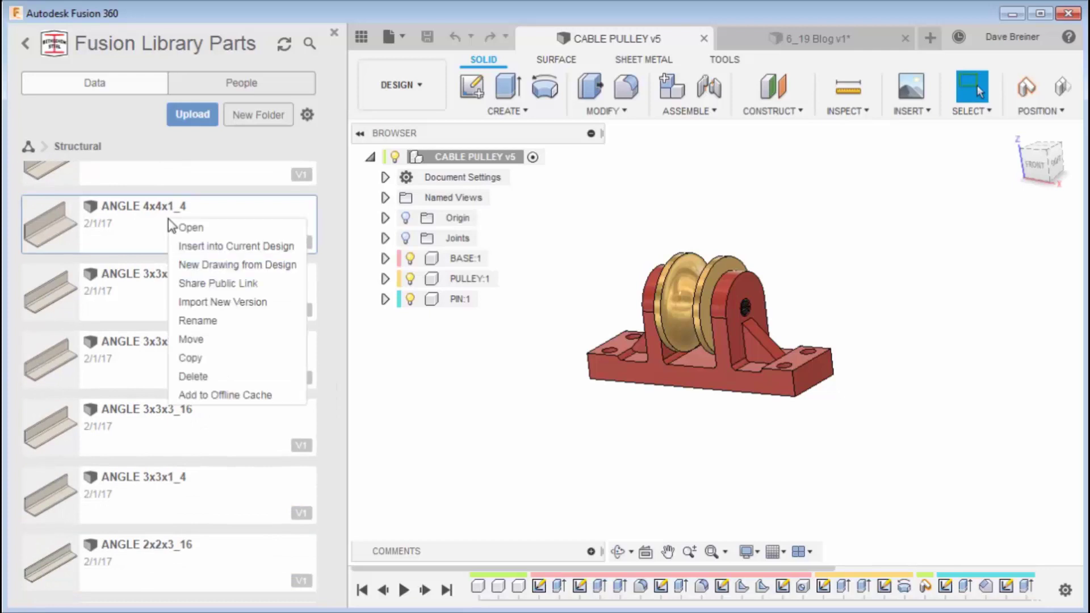
click(211, 250)
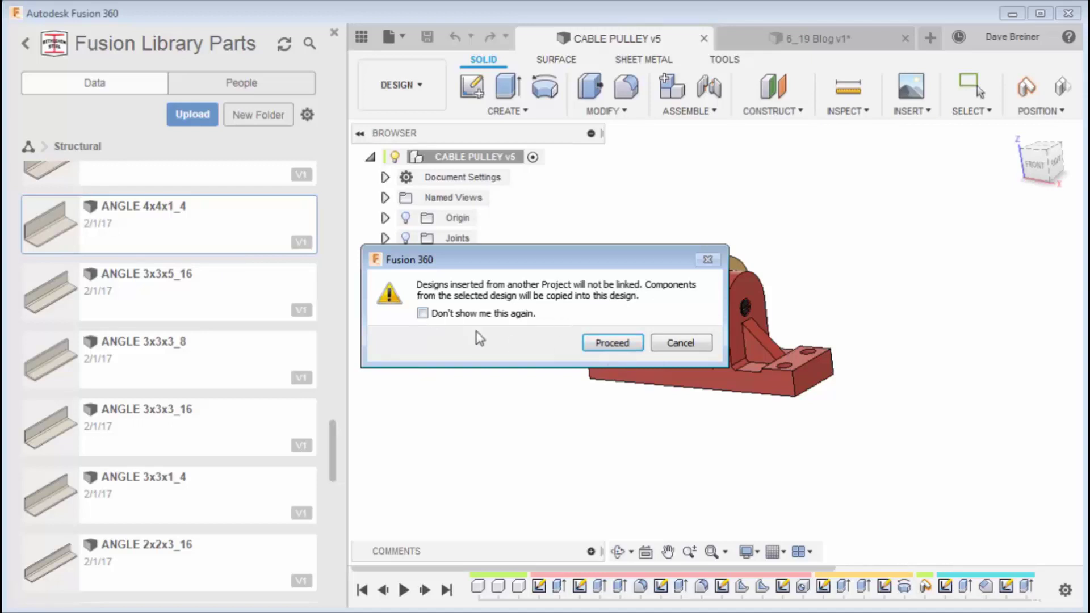
Accept copying the angle, rotate it -87.3 degrees about X below the pulley, and confirm.
click(603, 342)
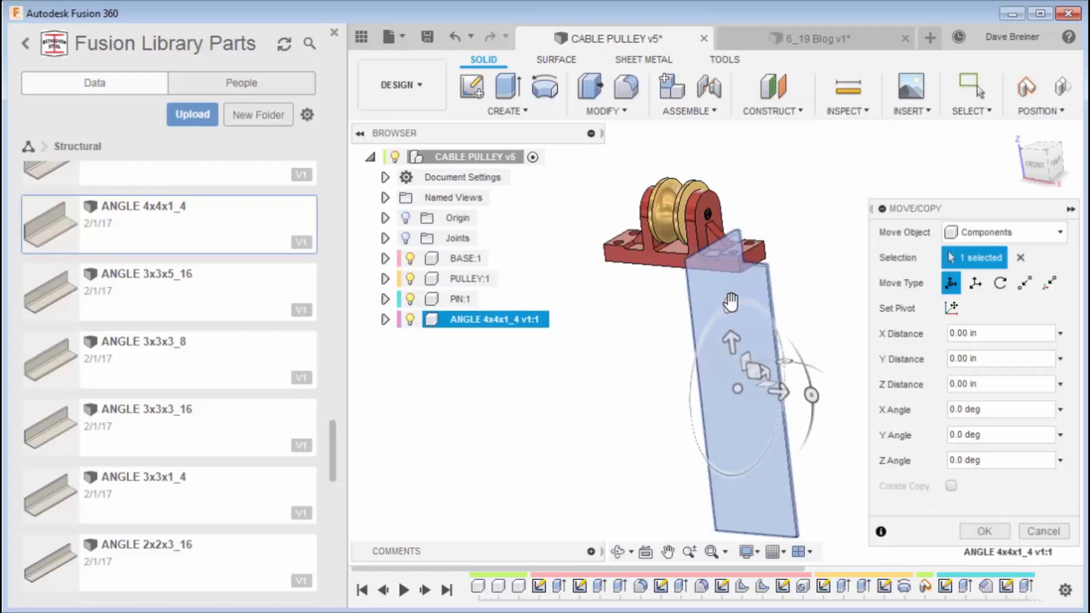
drag(727, 307, 690, 323)
click(985, 530)
middle_drag(691, 445, 749, 466)
scroll(747, 414, up, 2)
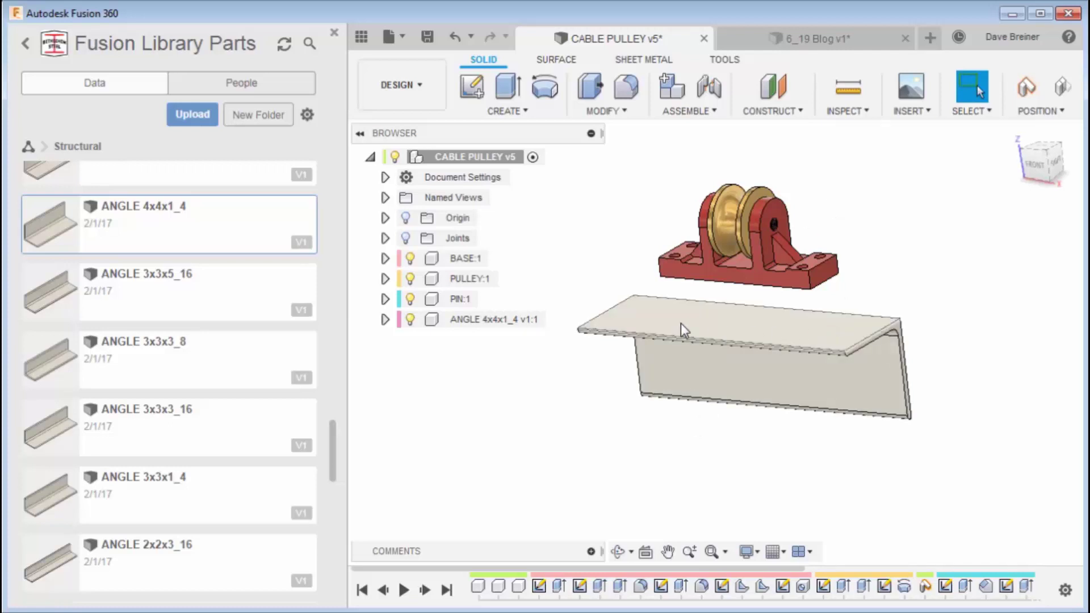
Press Pull the ANGLE 4x4x1_4 end face outward by 2 in.
scroll(899, 335, up, 4)
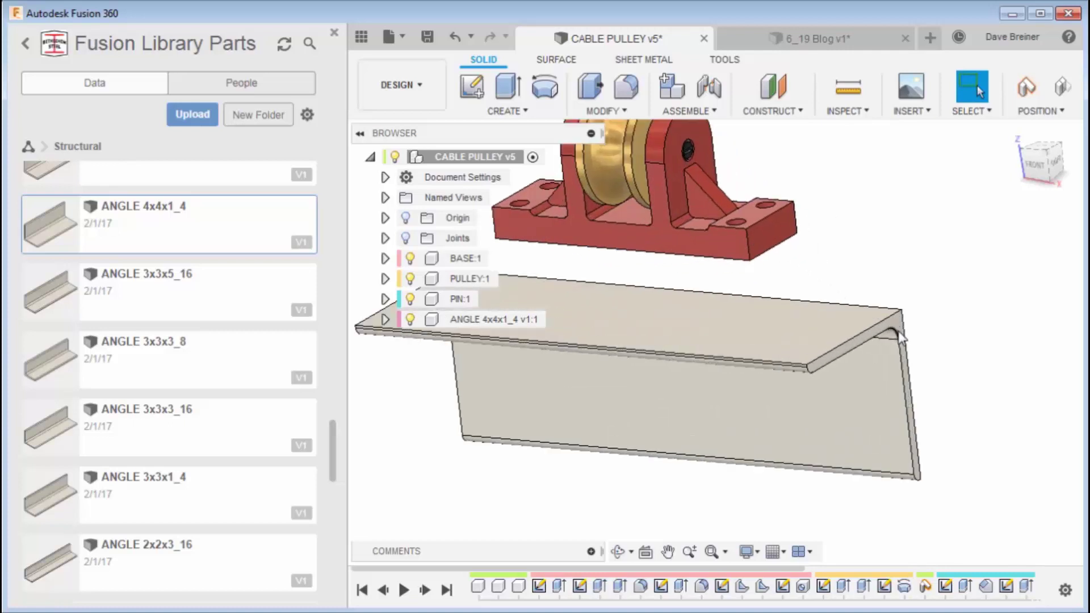
key(q)
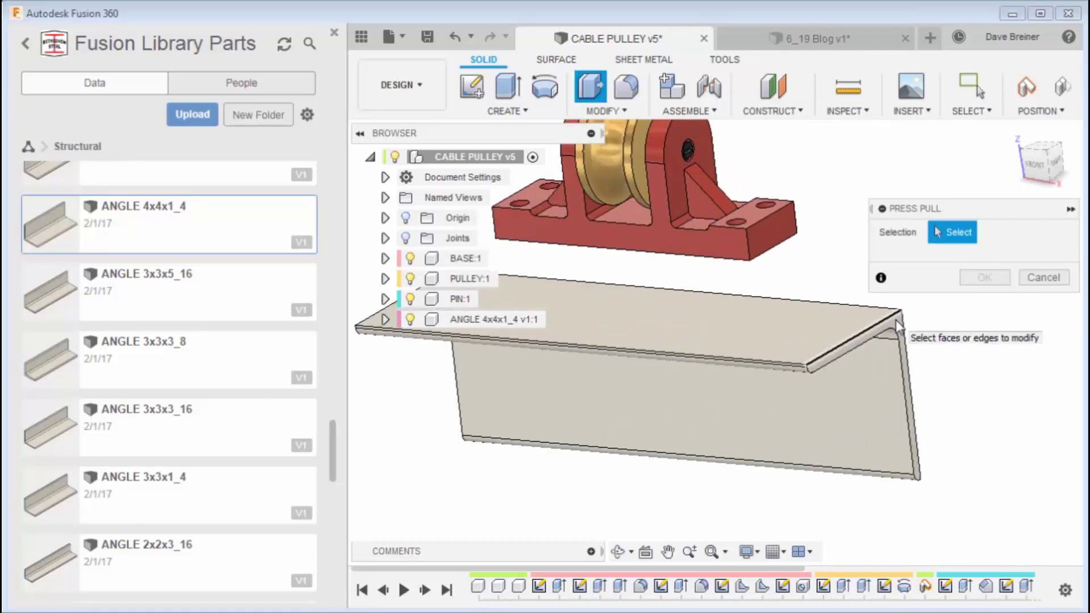
click(899, 328)
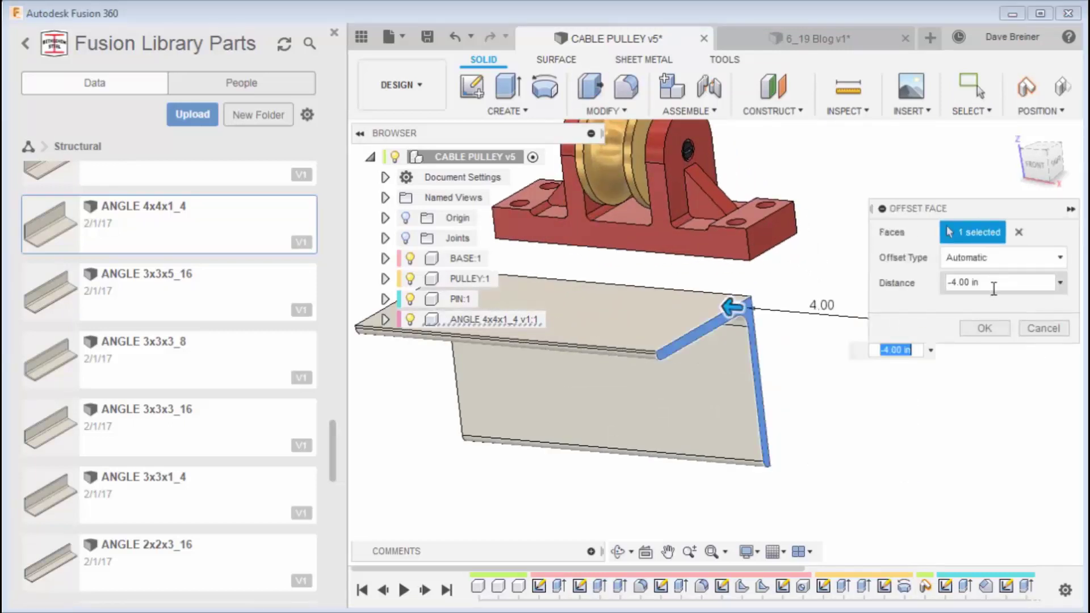
drag(731, 307, 961, 360)
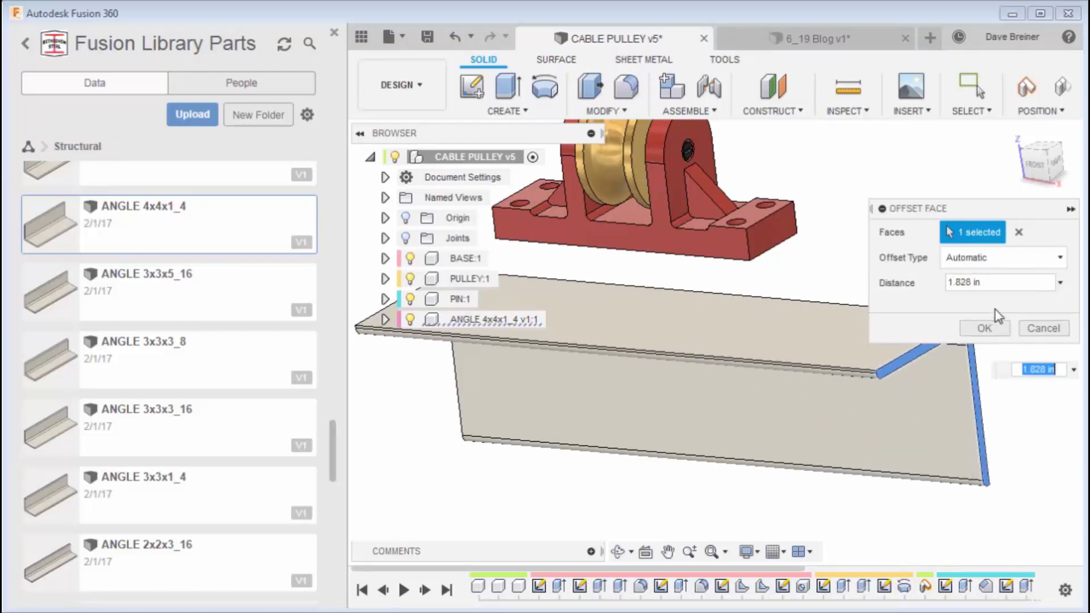
text(2)
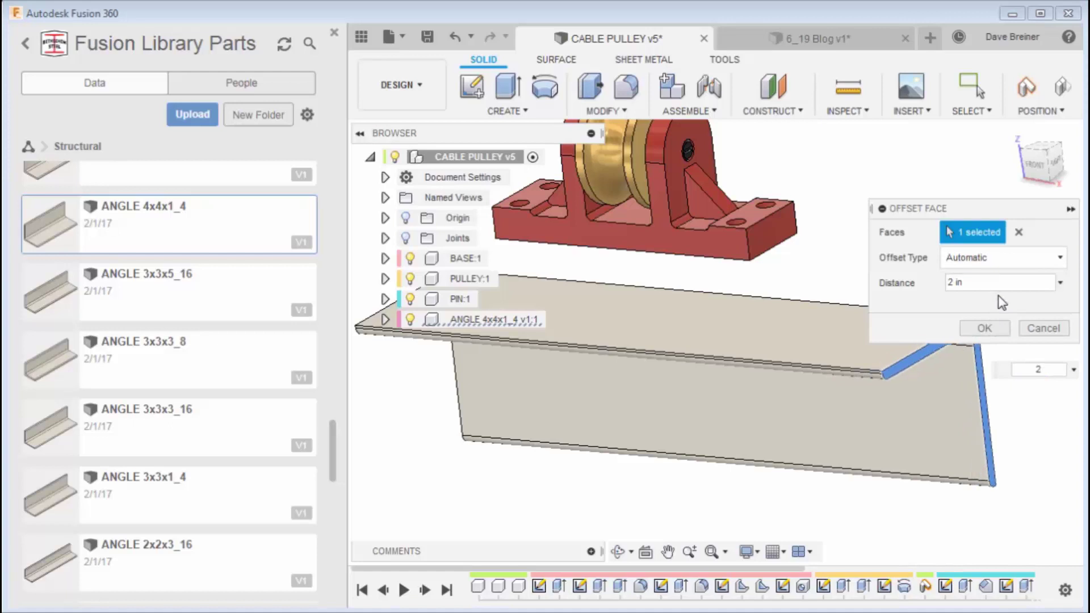
click(984, 328)
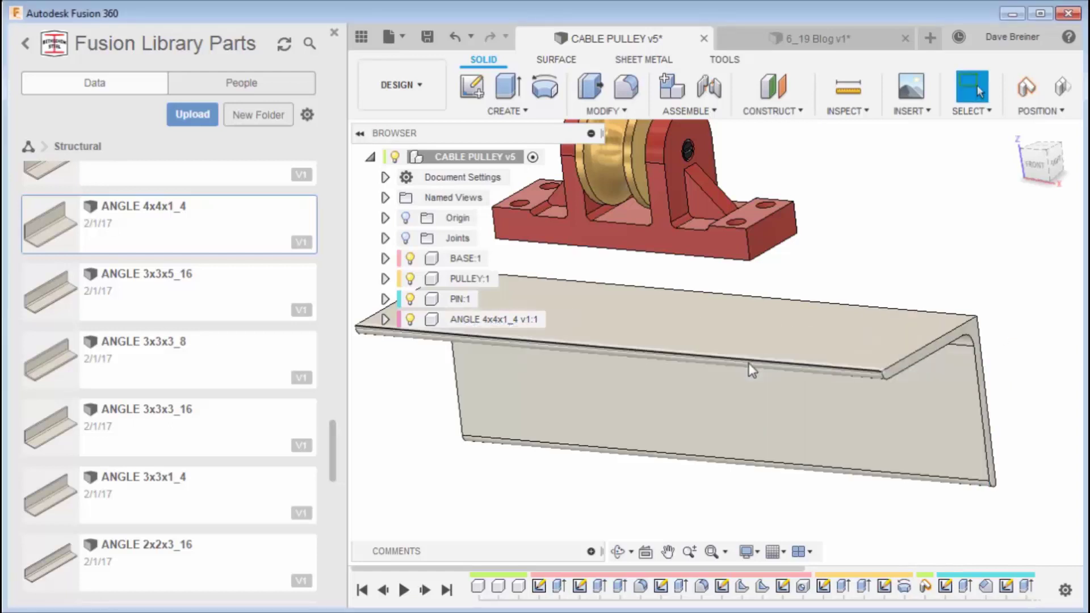
middle_drag(748, 363, 735, 383)
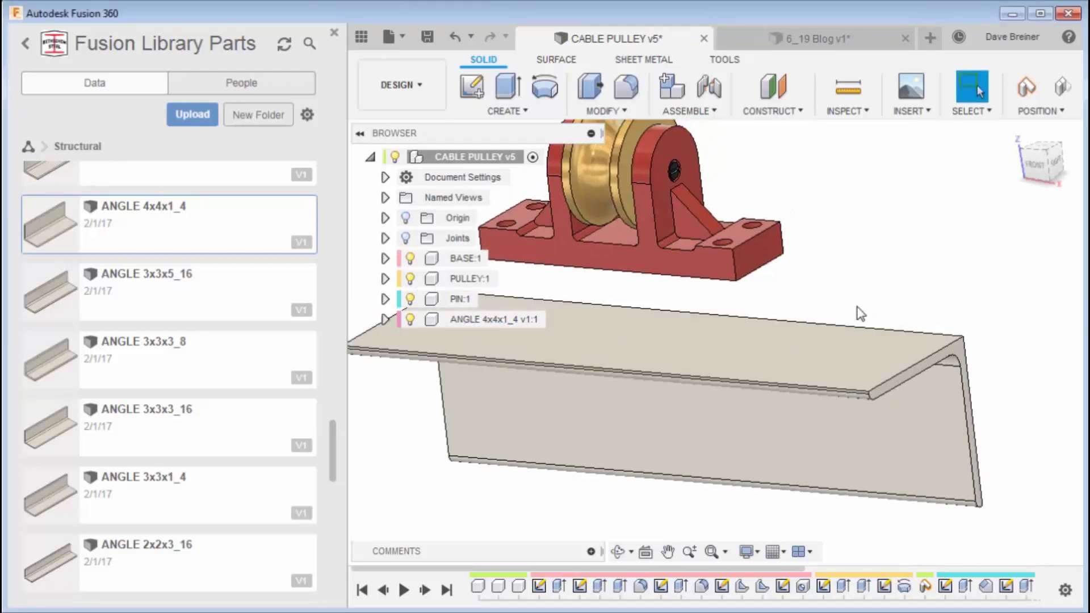
key(i)
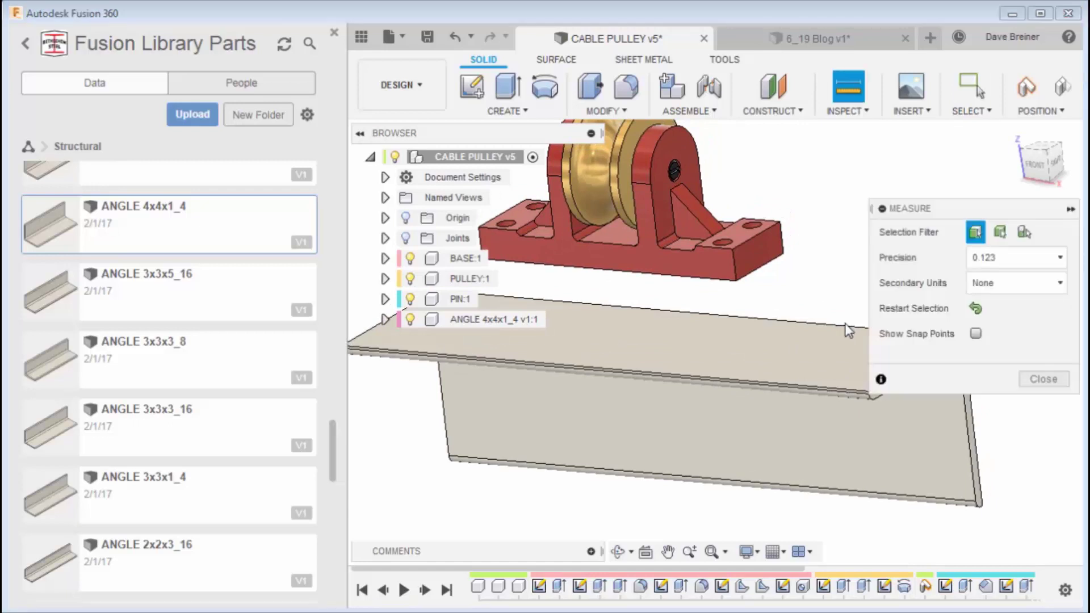
click(844, 323)
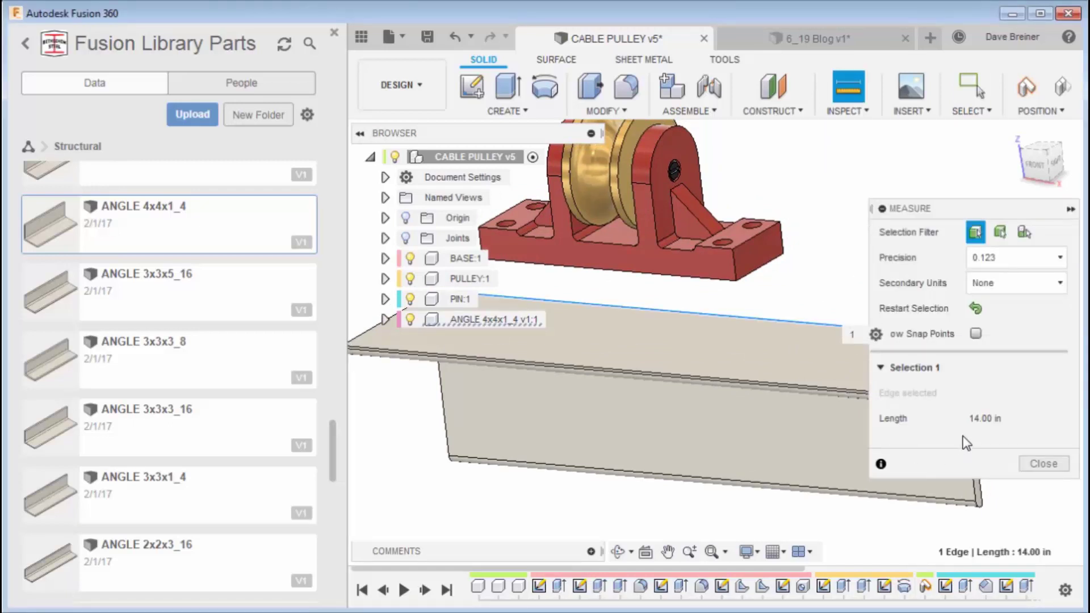
click(1043, 463)
scroll(915, 312, down, 2)
middle_drag(839, 312, 909, 336)
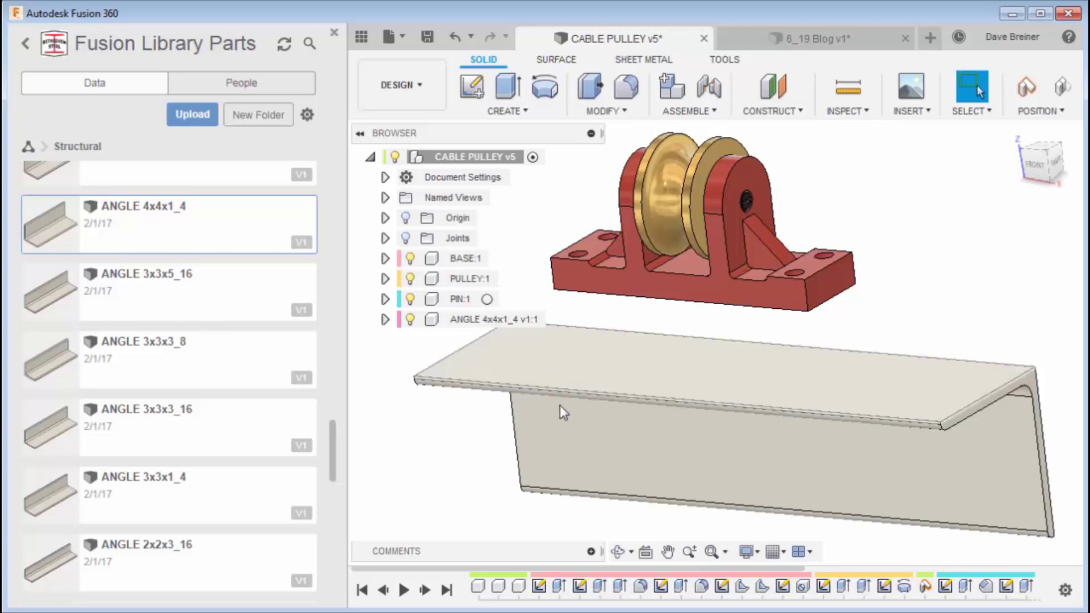
Recentre the pulley and angle, then back out of Structural to the project list.
scroll(474, 482, down, 1)
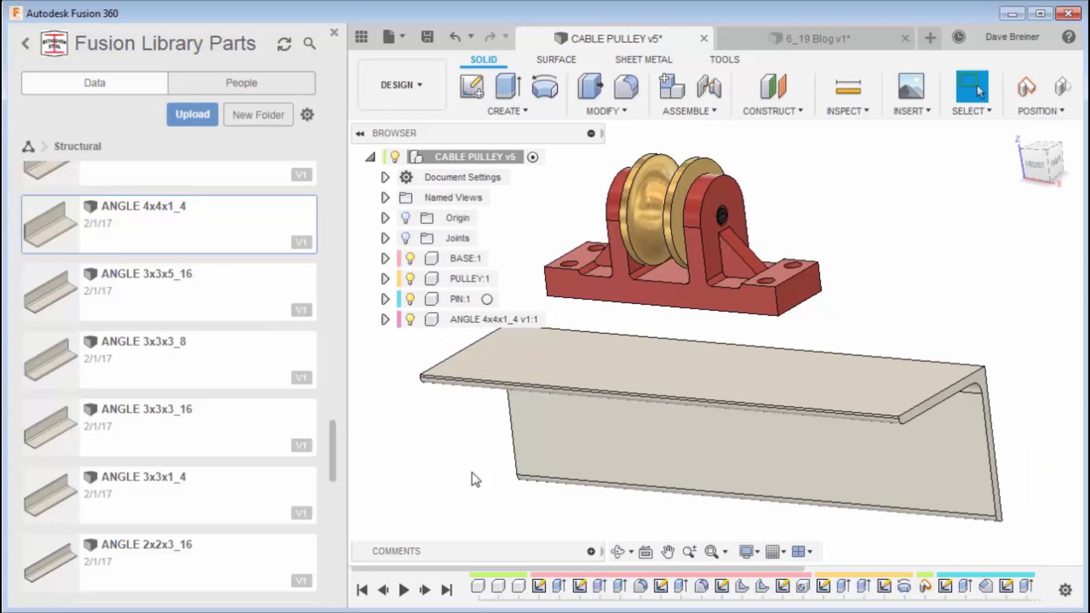
middle_drag(475, 479, 483, 508)
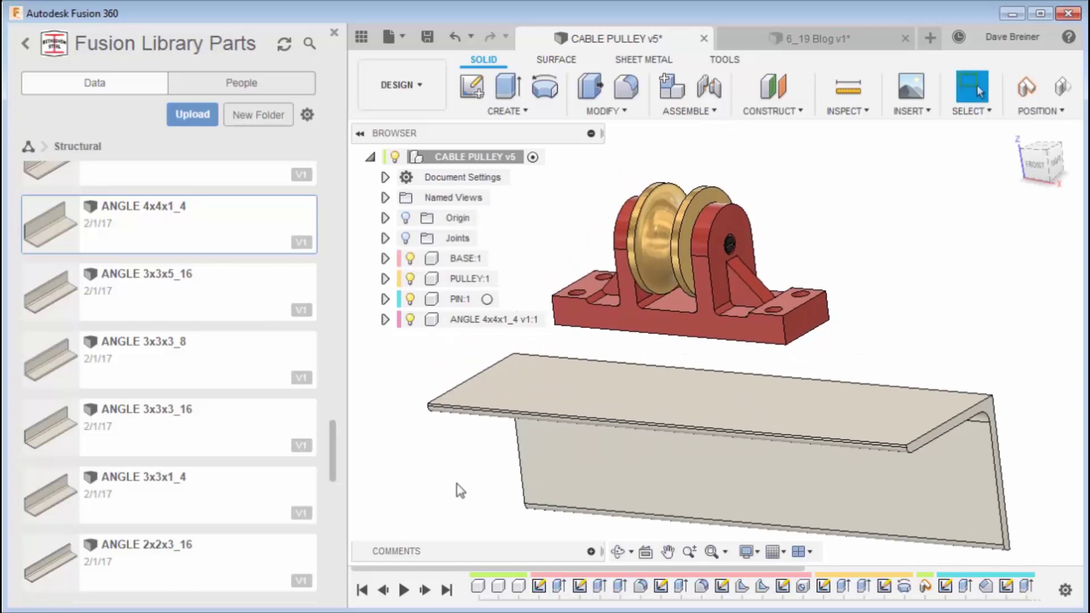
click(28, 145)
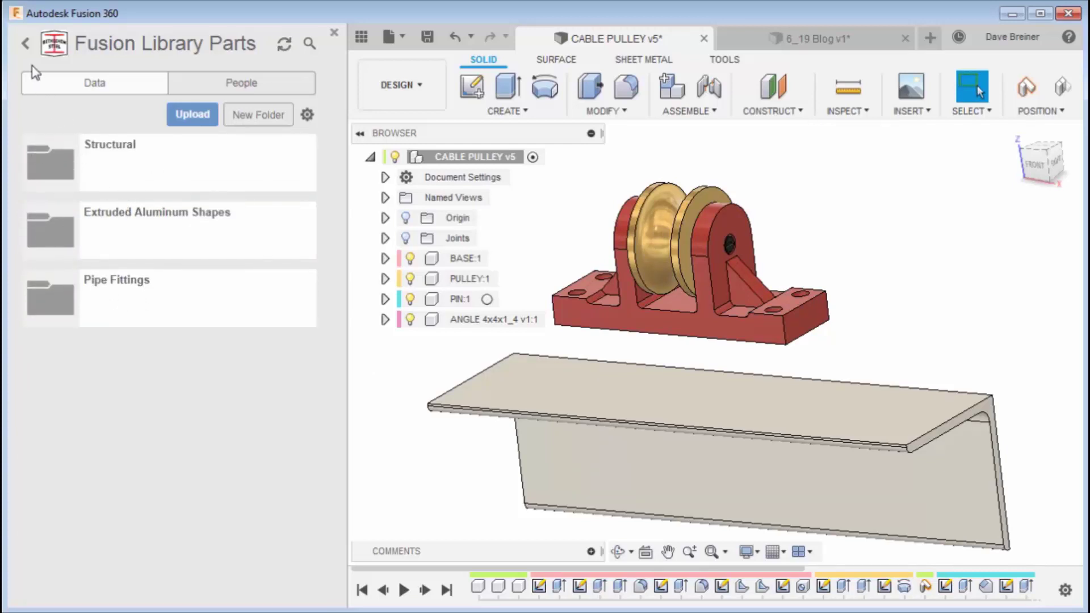
click(25, 48)
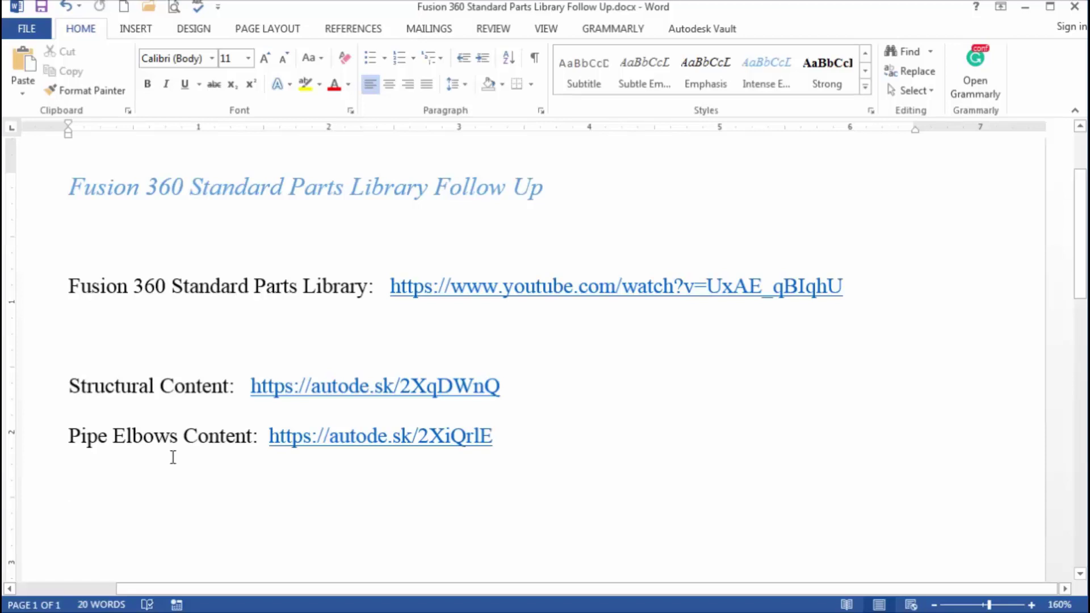
Follow the Structural Content hyperlink to open Structural.zip in Autodesk Viewer.
click(359, 386)
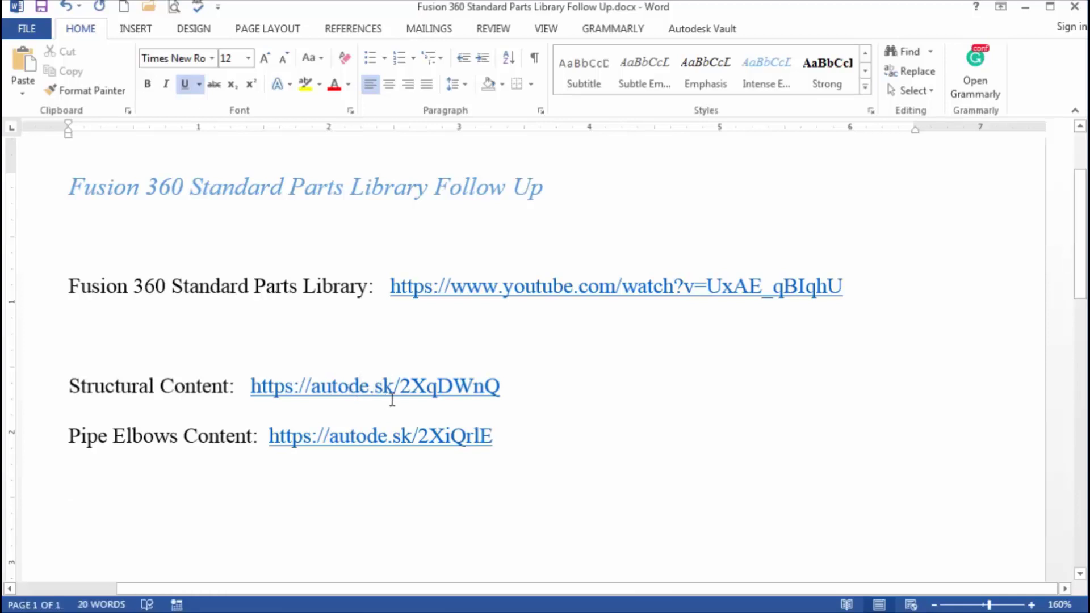
ctrl+click(349, 388)
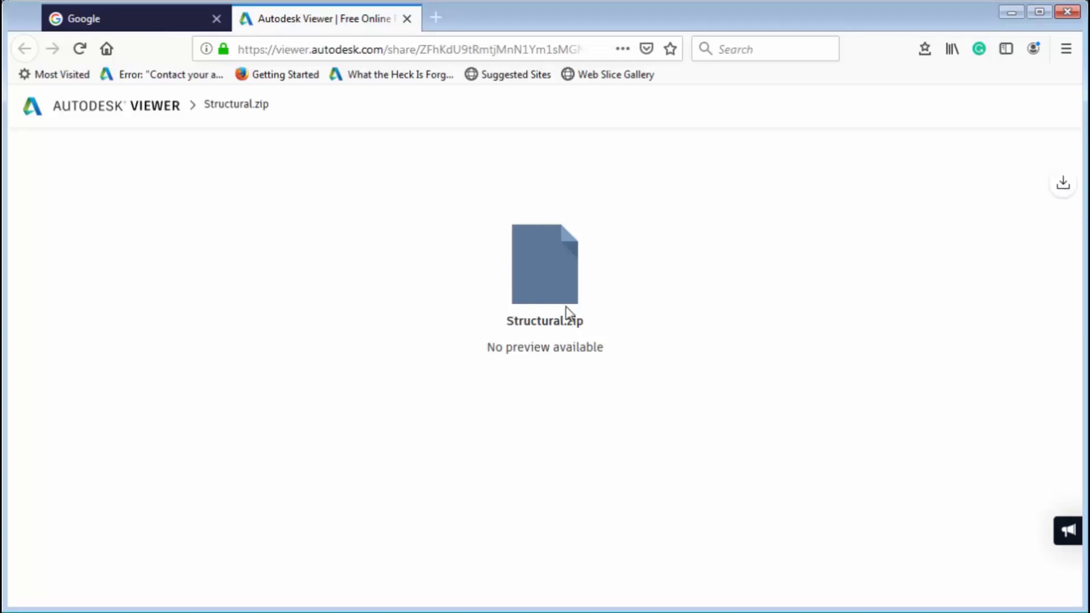
Minimize Firefox after viewing Structural.zip to return to the Word follow-up document.
click(1010, 13)
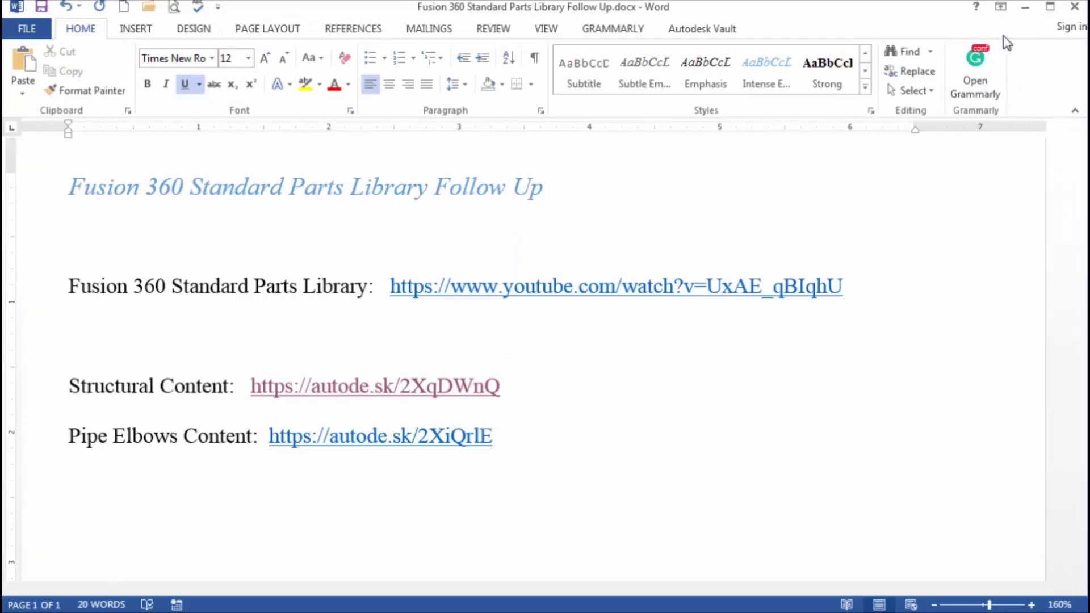
Minimize Word and open Pipe Fittings in the Fusion Library Parts project.
click(1025, 7)
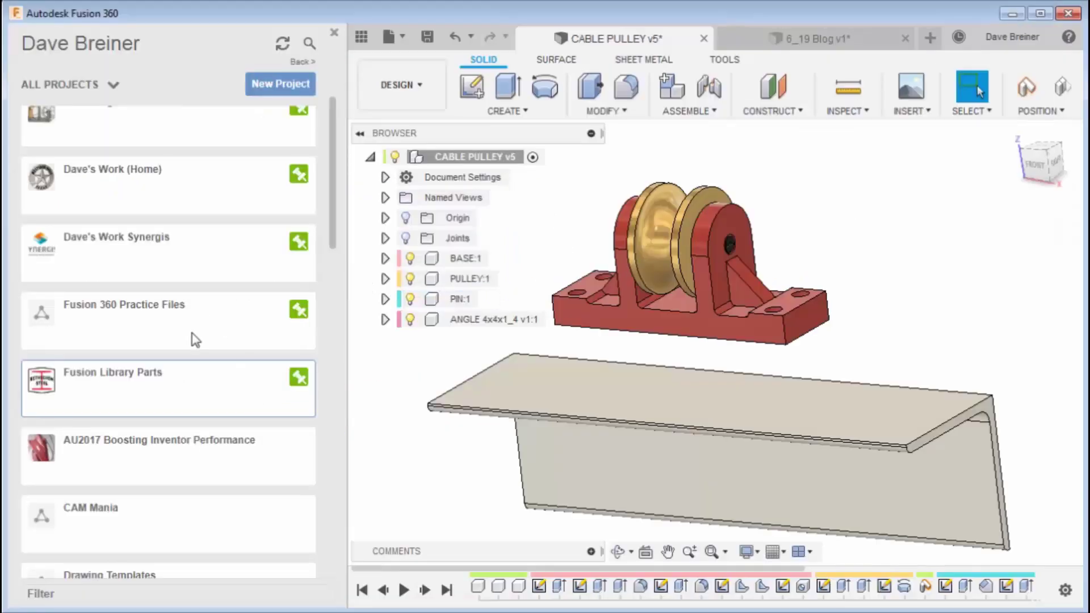
click(149, 375)
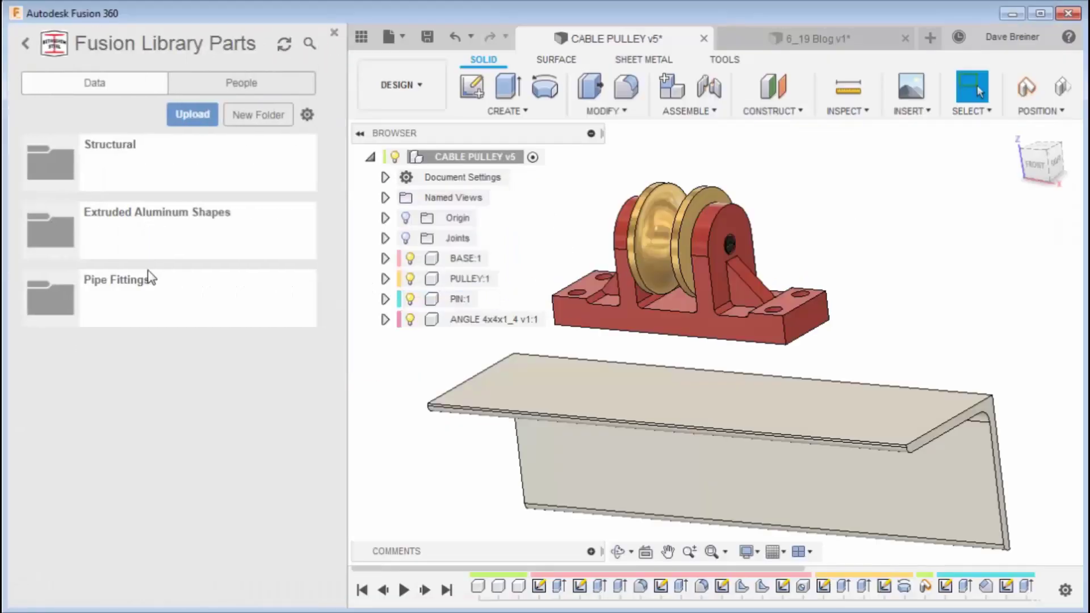
click(139, 296)
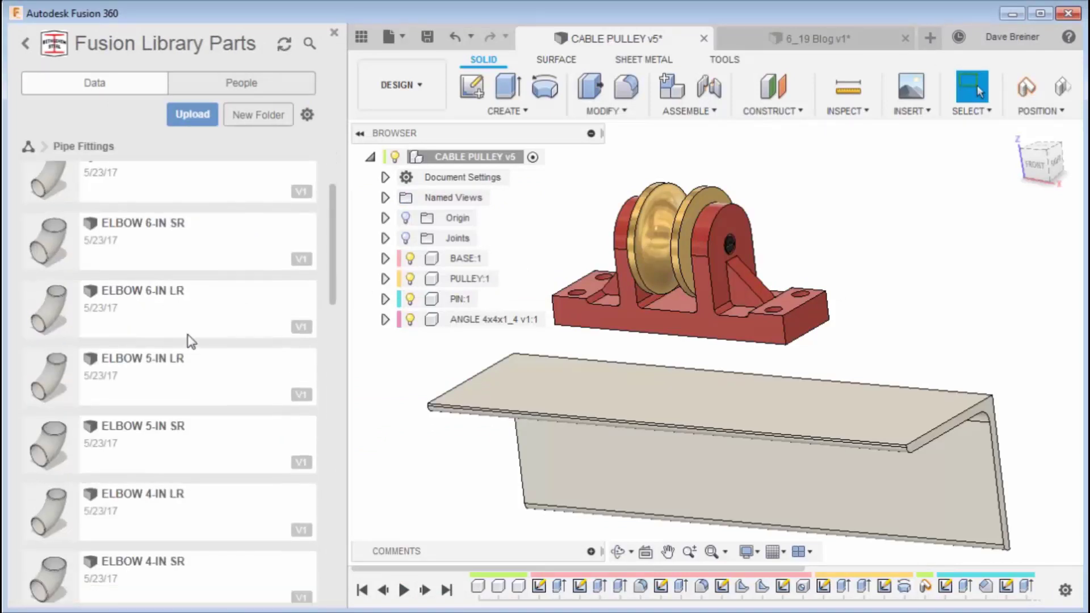
Scroll through the Pipe Fittings elbow parts, then go back to the three top-level folders.
scroll(191, 341, down, 5)
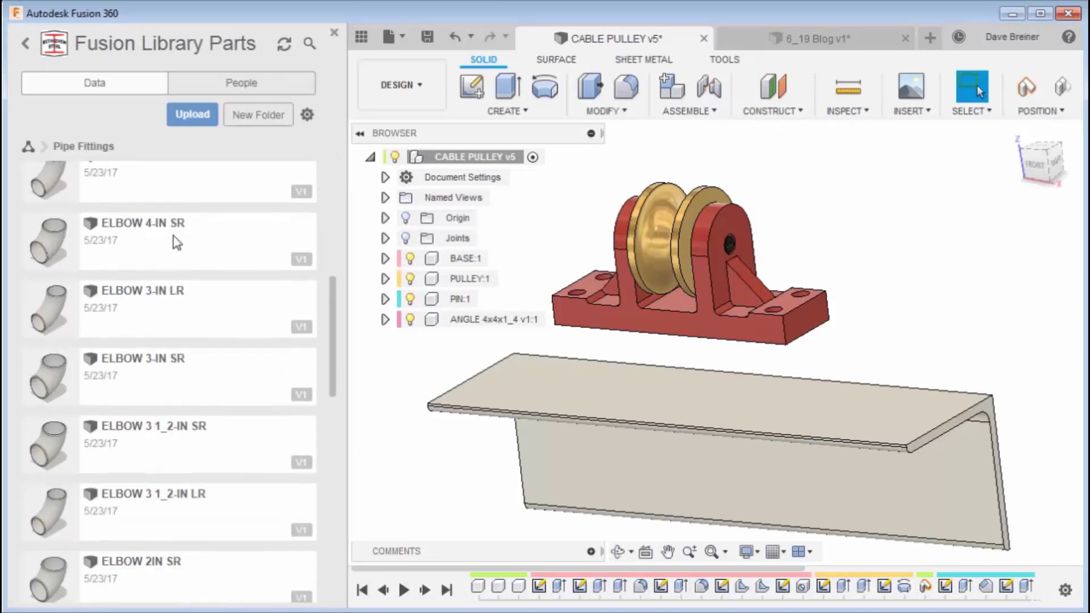
scroll(180, 319, down, 10)
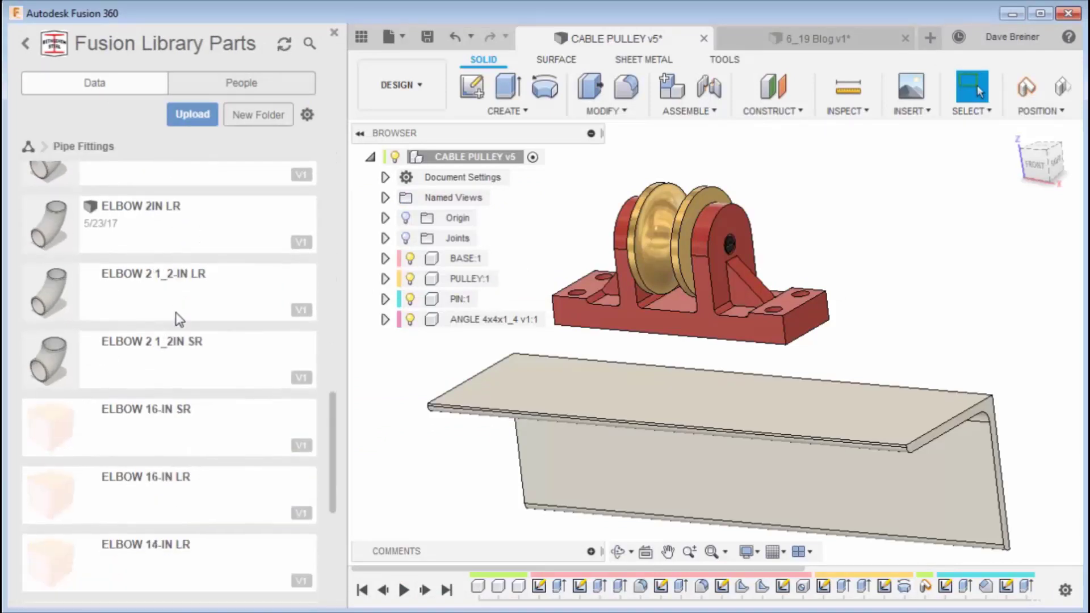
scroll(180, 319, up, 15)
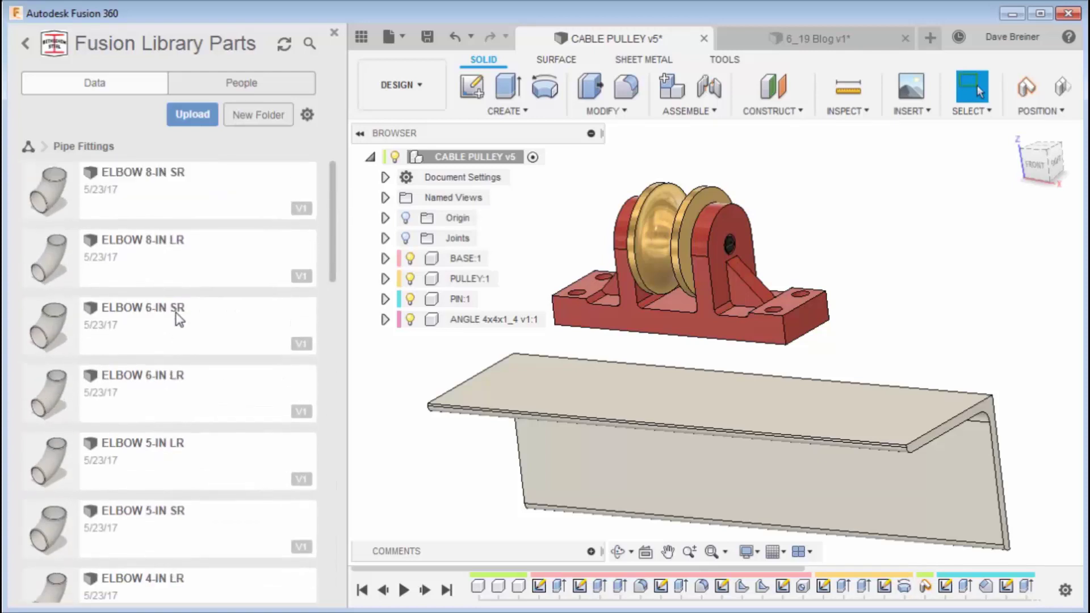
scroll(180, 320, down, 10)
scroll(180, 320, up, 8)
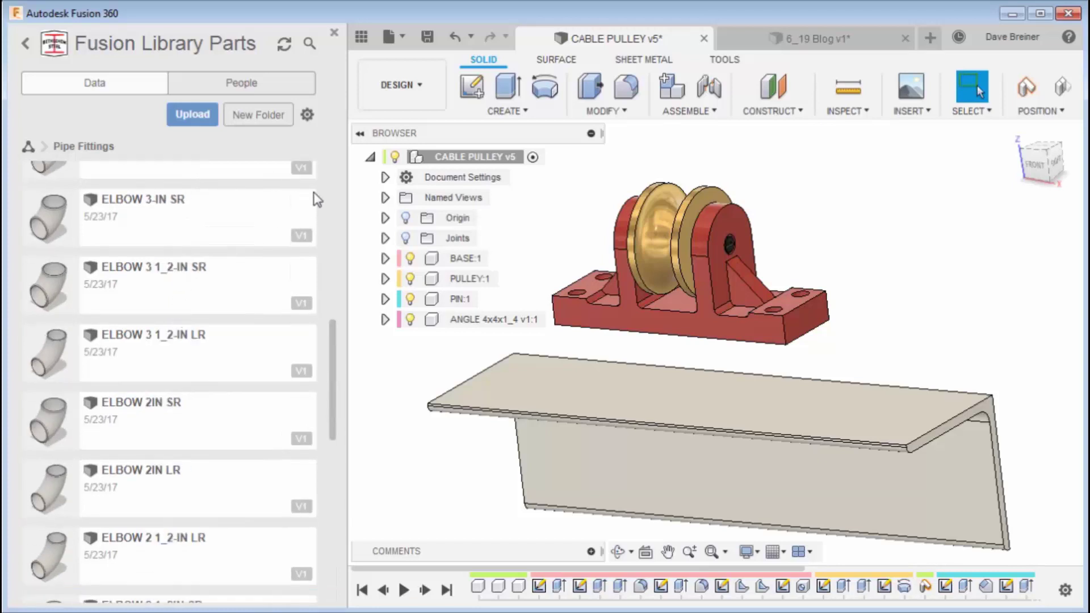
click(31, 148)
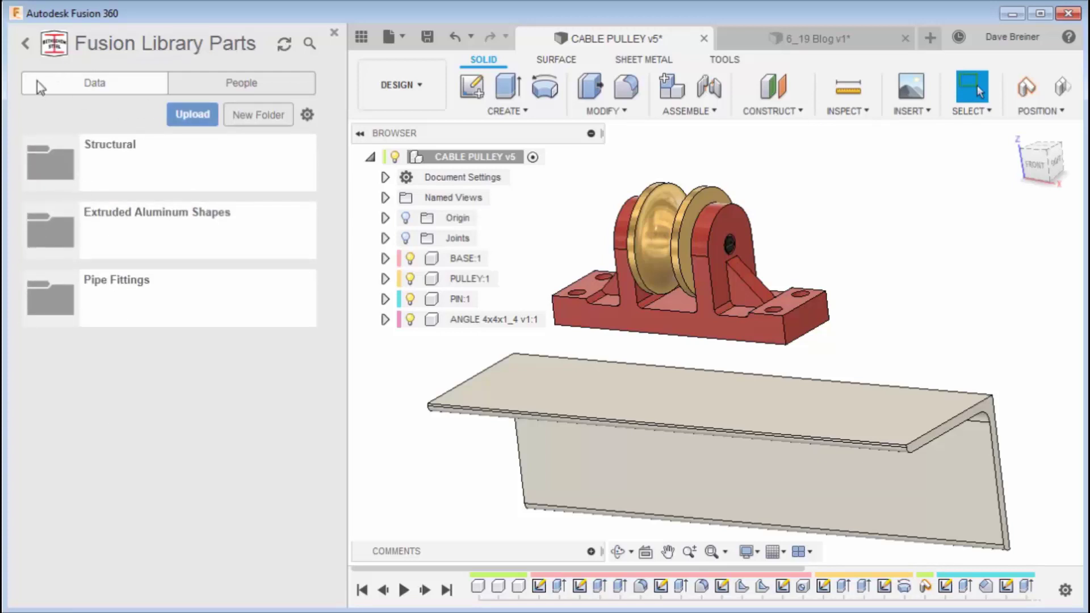
Return to All Projects, reopen Fusion Library Parts and list its Structural folder's beam and tube parts.
click(25, 45)
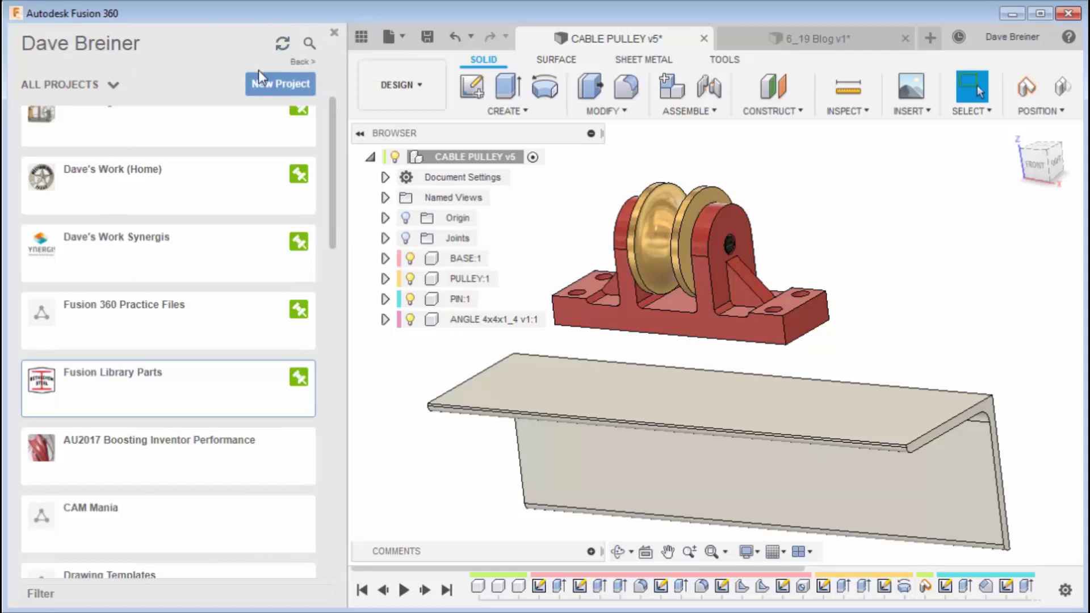
click(110, 390)
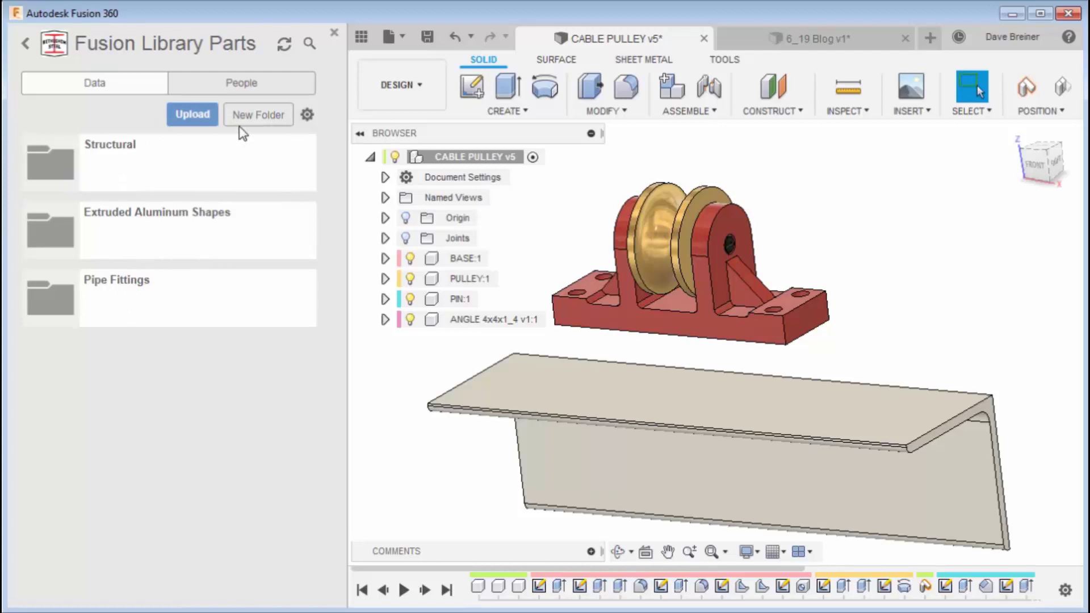
click(67, 169)
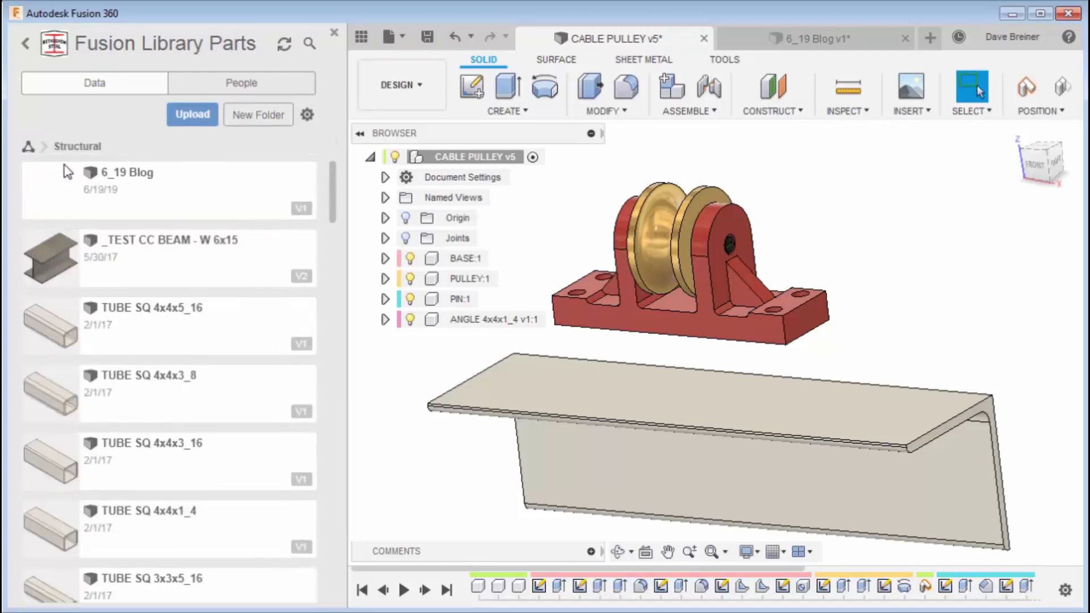
scroll(195, 245, down, 2)
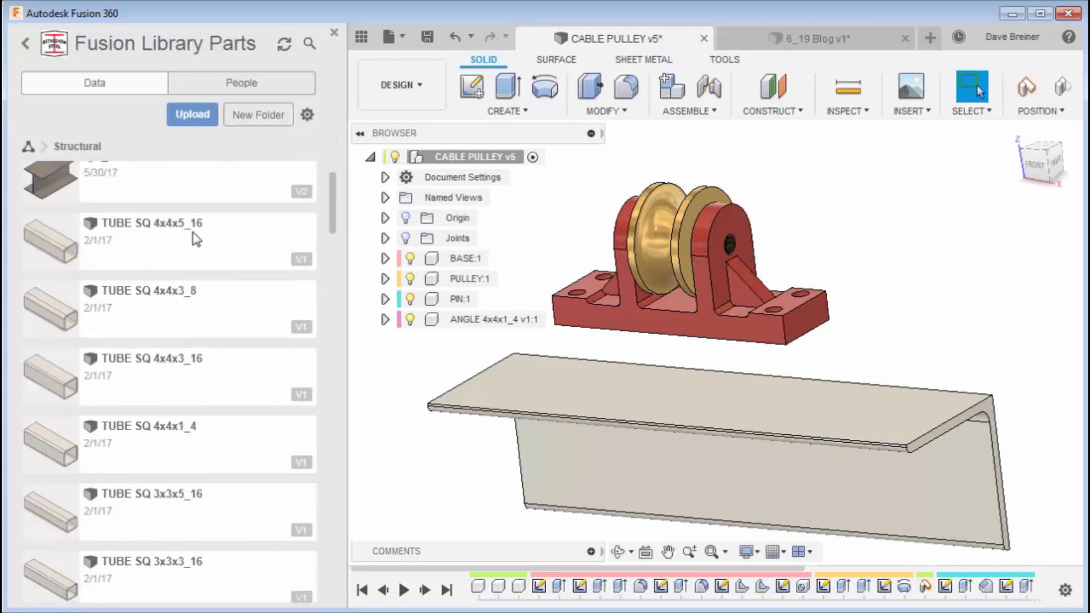
Start a file upload and browse to C:\Fusion Files\Fusion 360 Parts\Structural.
click(192, 114)
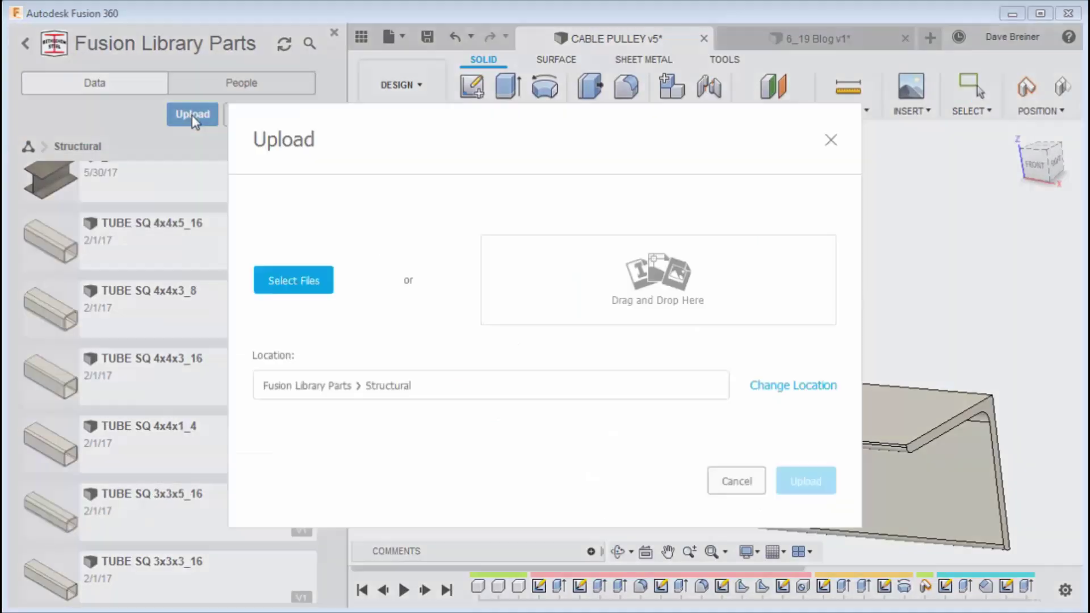
click(293, 289)
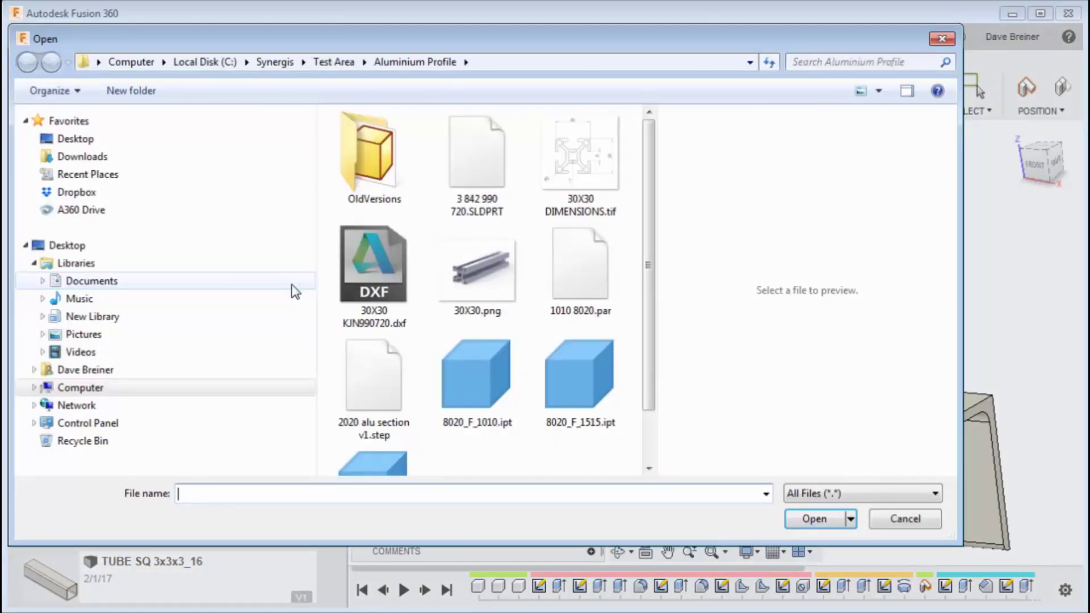
click(34, 388)
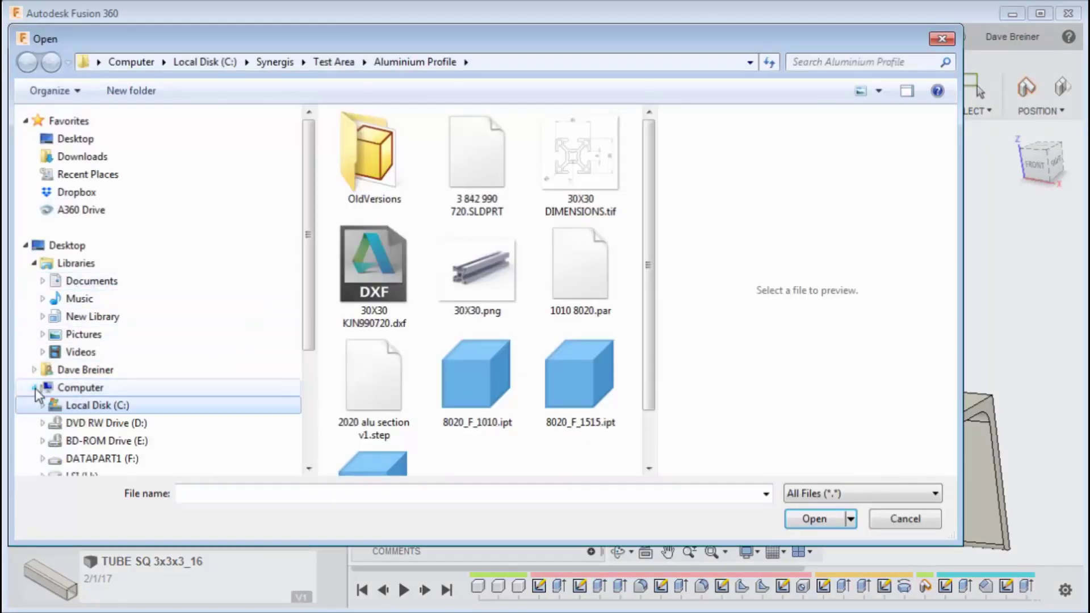
click(43, 405)
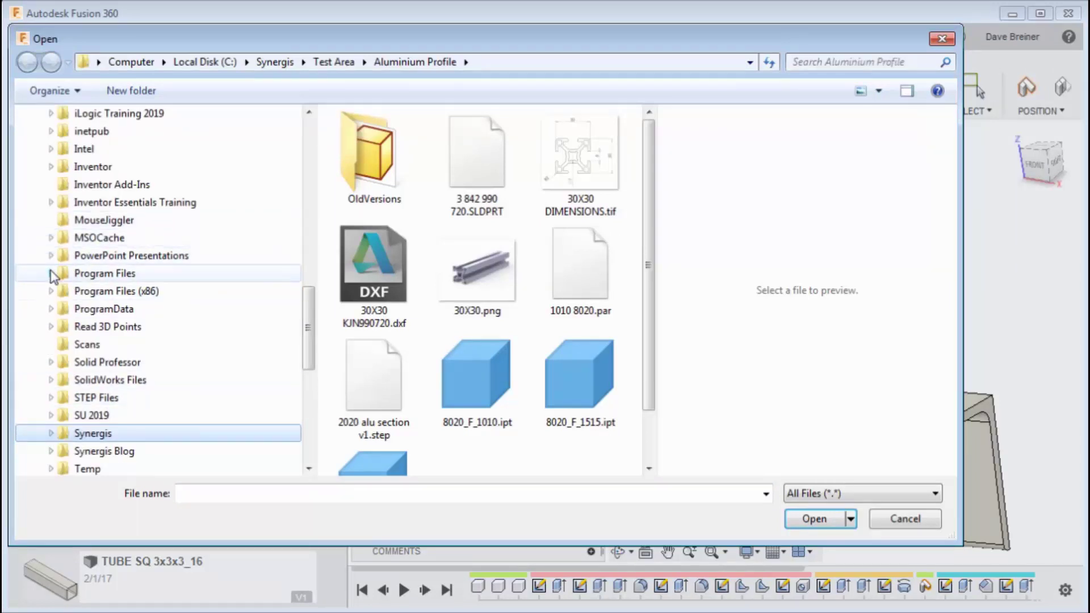
scroll(52, 275, up, 3)
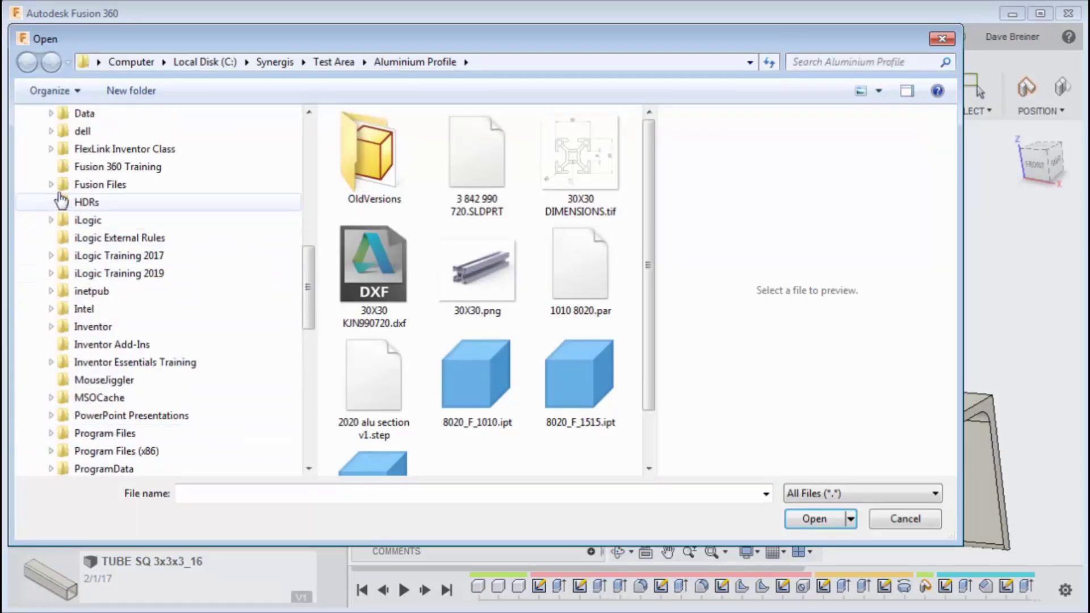
click(50, 186)
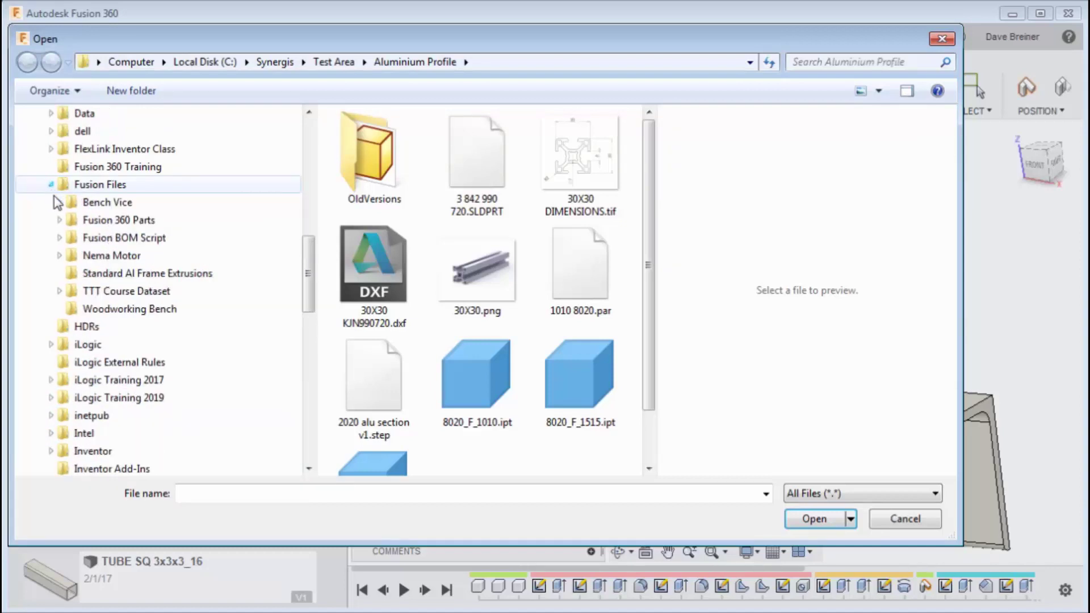
click(60, 220)
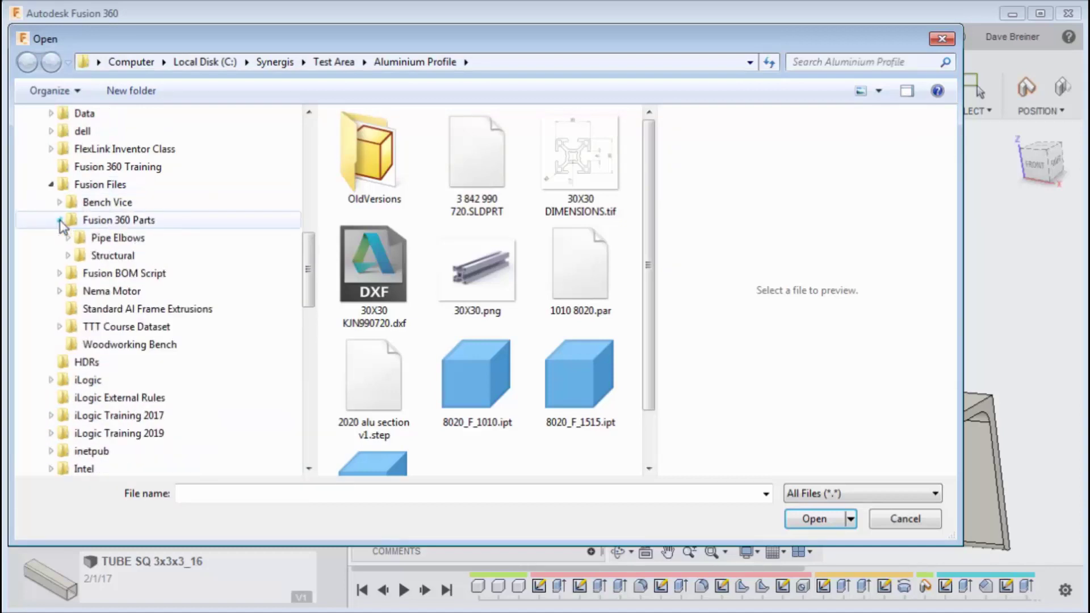
click(68, 255)
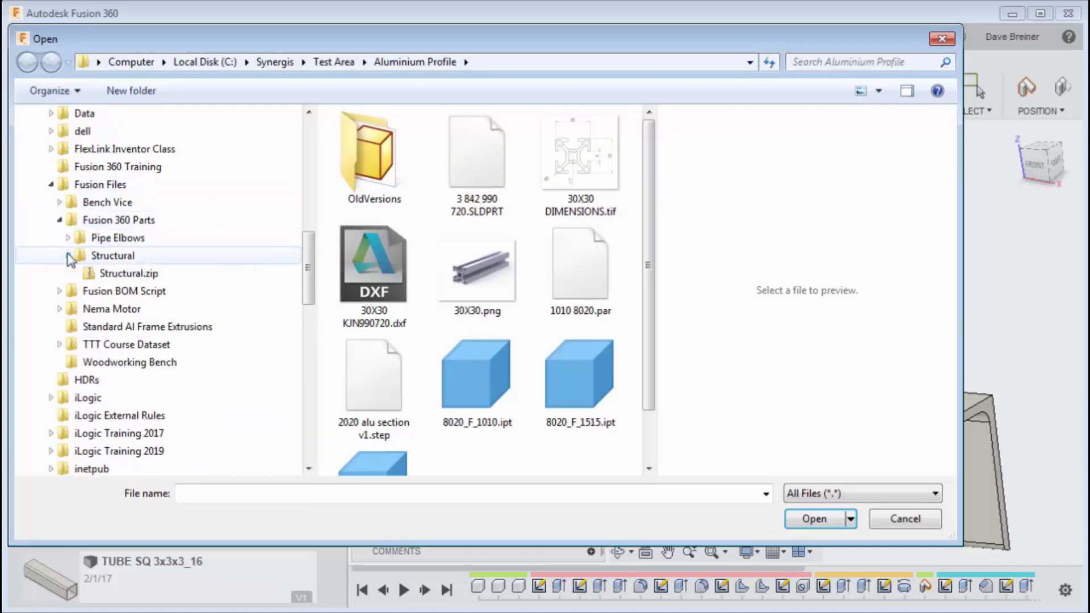
click(101, 257)
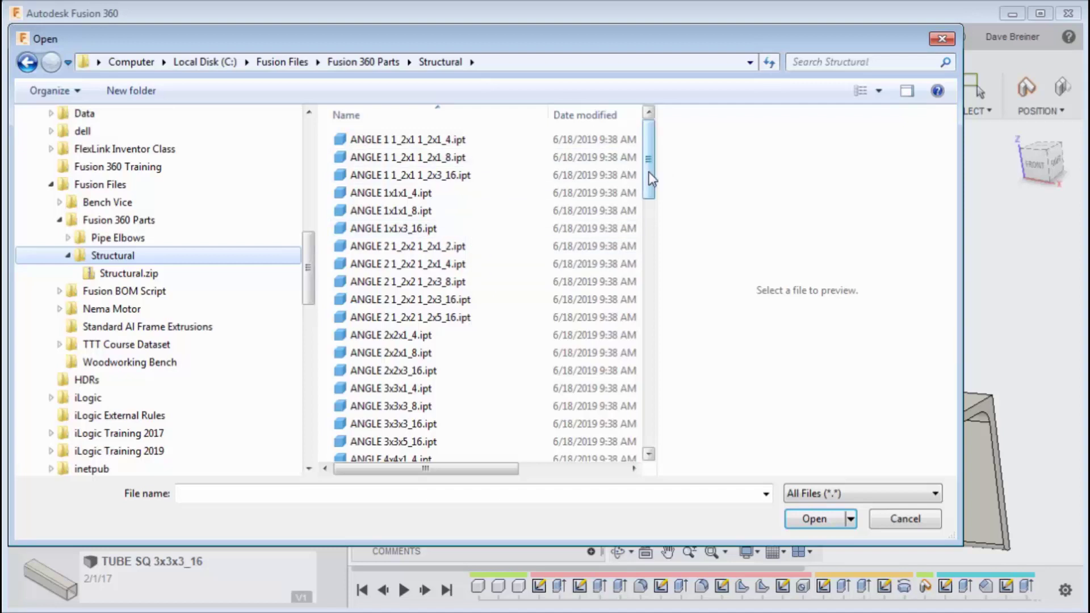
Select CHANNEL C 3x4_1# through CHANNEL C 15x50# and add them to the upload.
drag(648, 171, 647, 308)
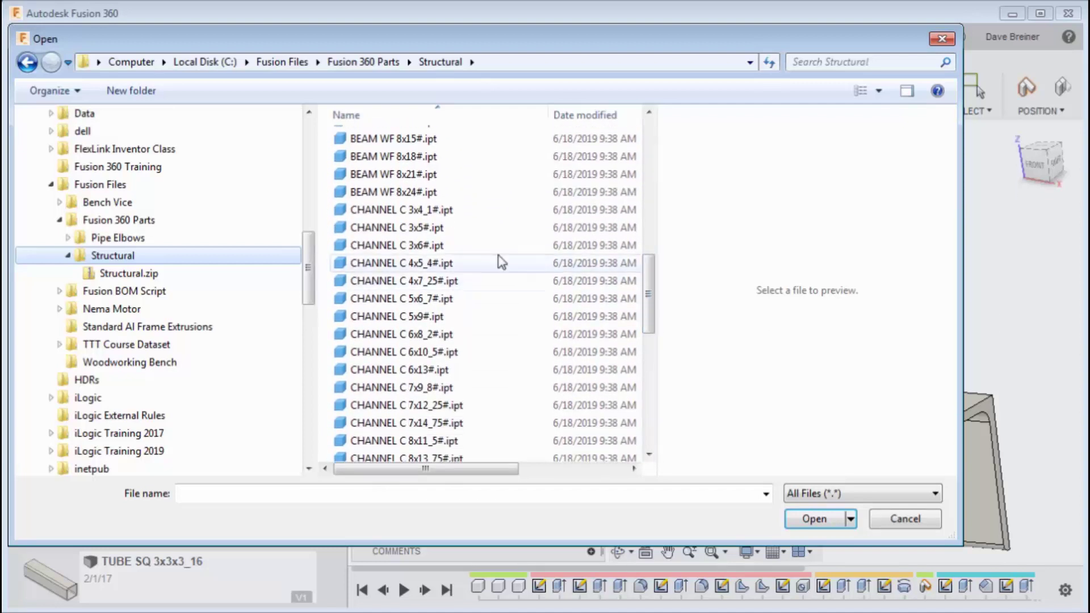
click(406, 214)
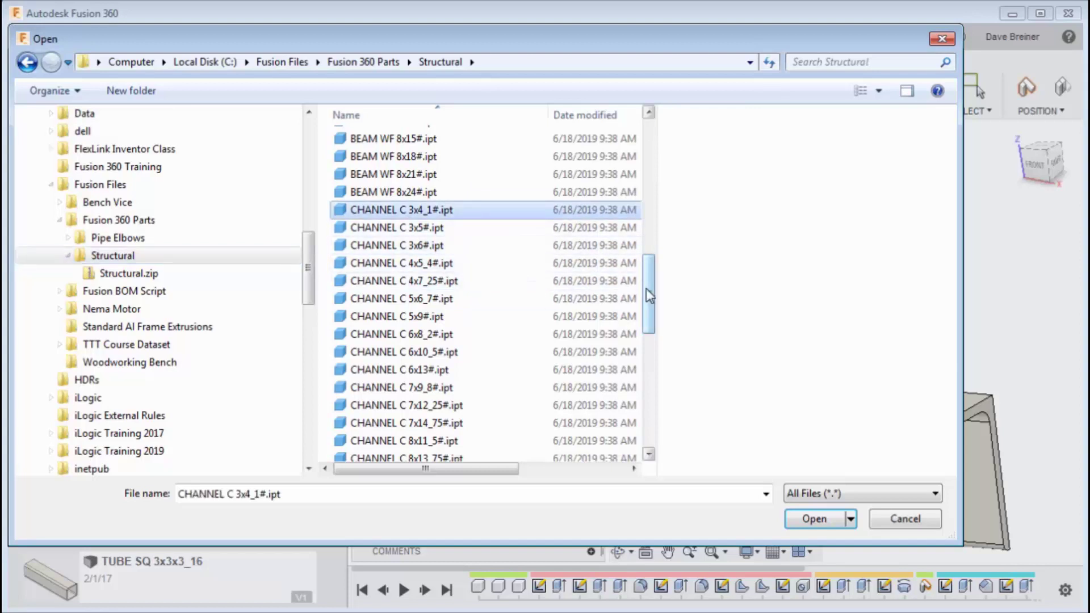
drag(649, 295, 648, 370)
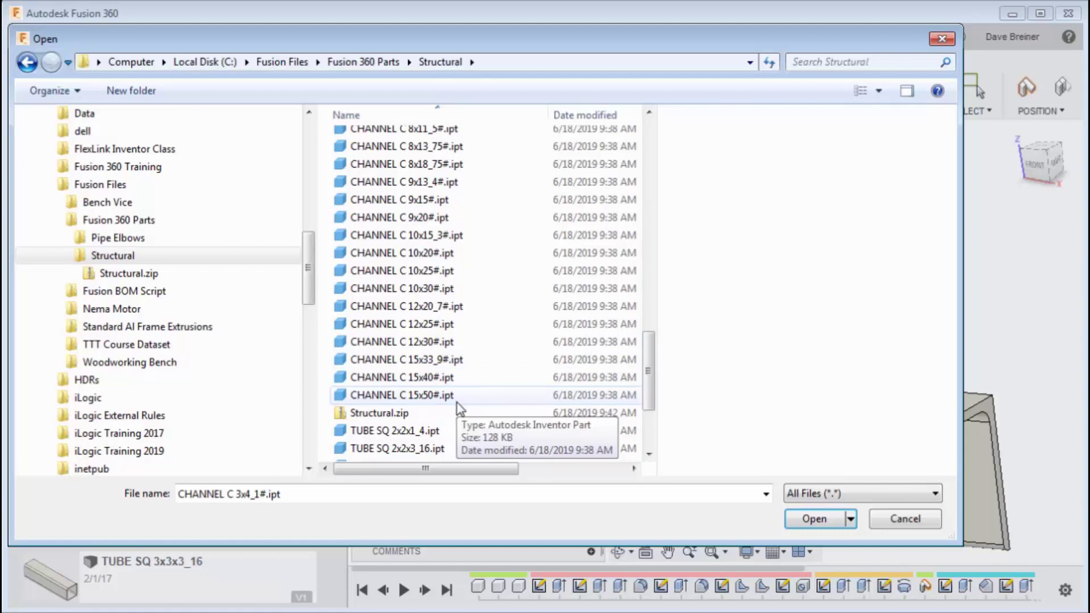
shift+click(415, 396)
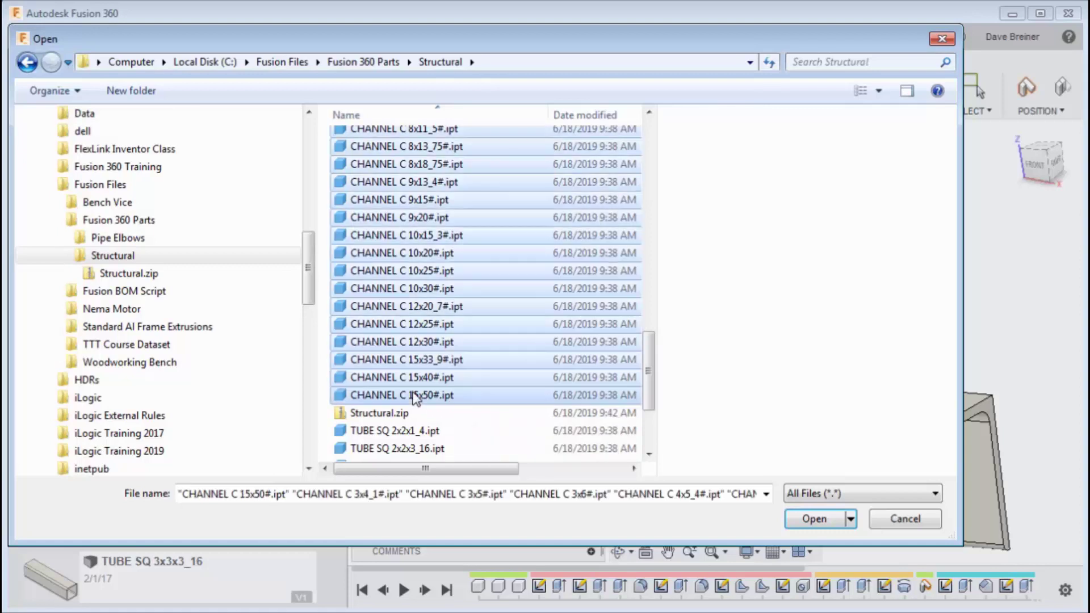
click(830, 520)
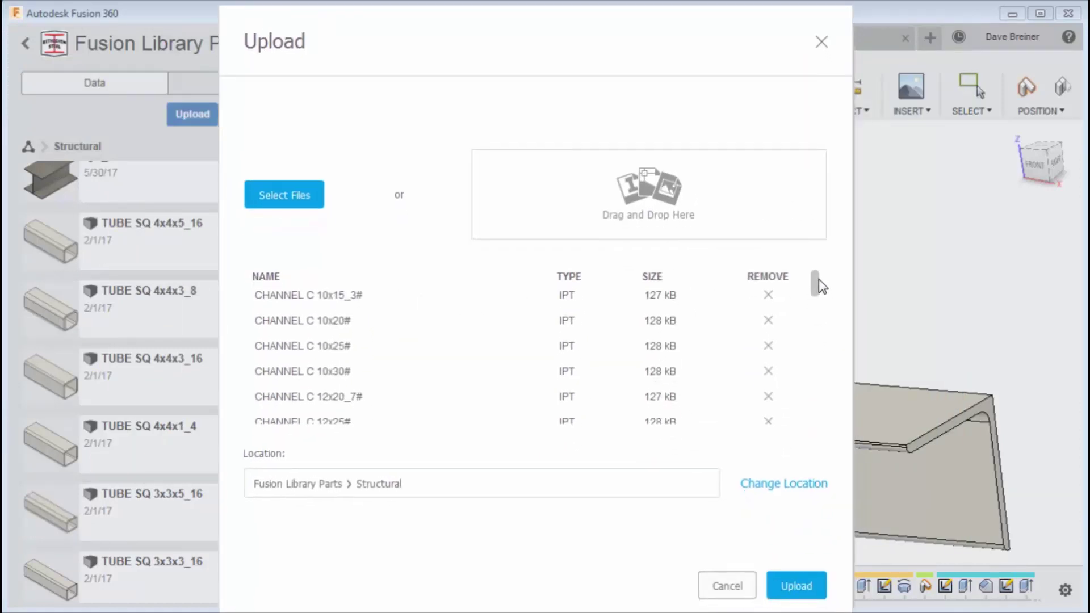
Review the queued CHANNEL C files and upload them to the Structural folder.
drag(816, 277, 812, 344)
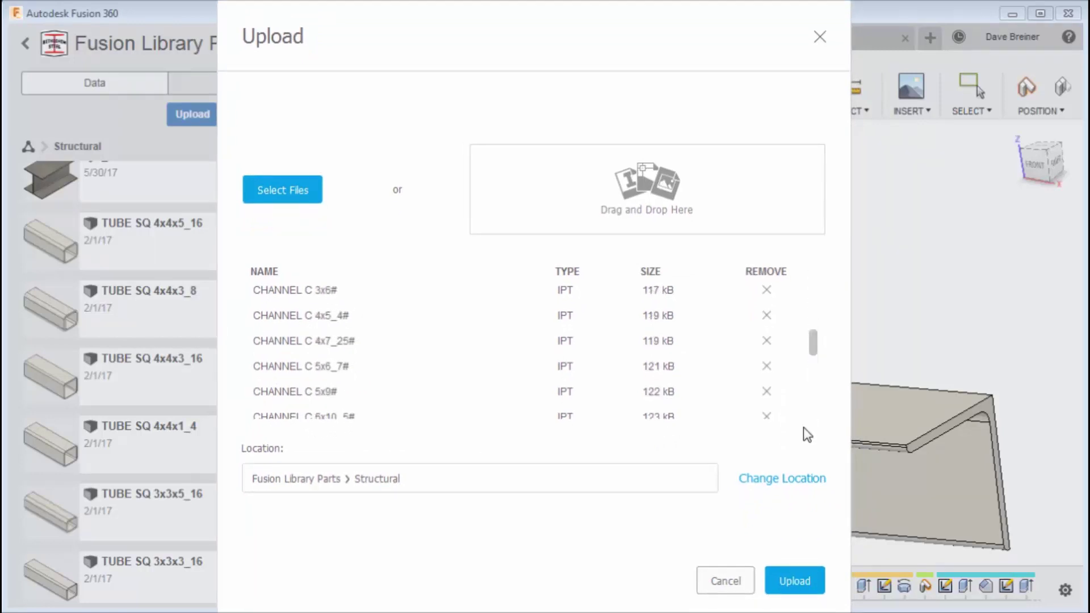
click(793, 581)
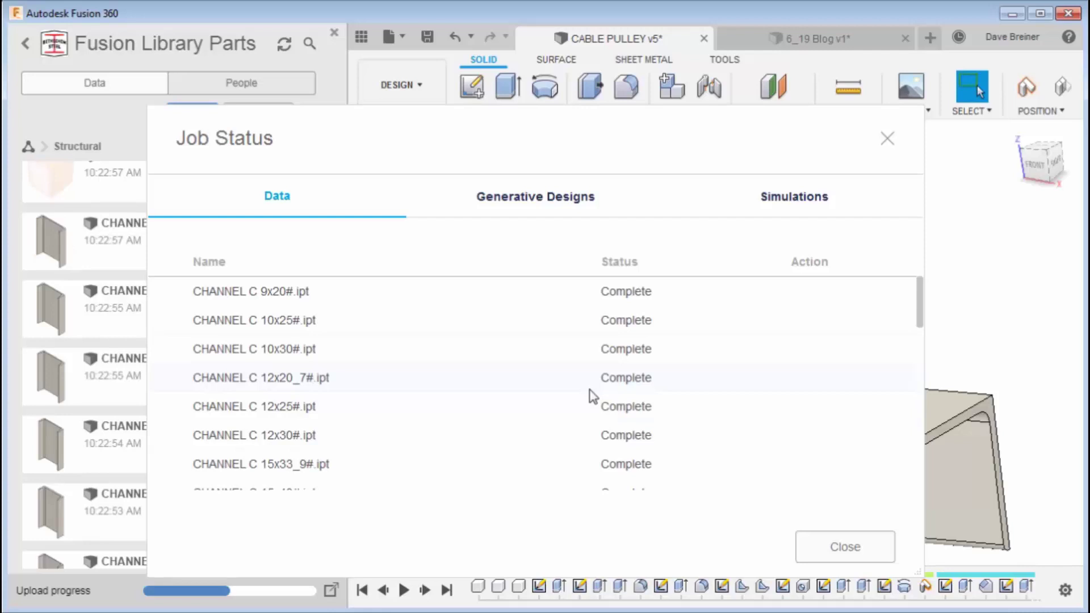
Close the Job Status report once the CHANNEL C uploads show Complete.
click(860, 555)
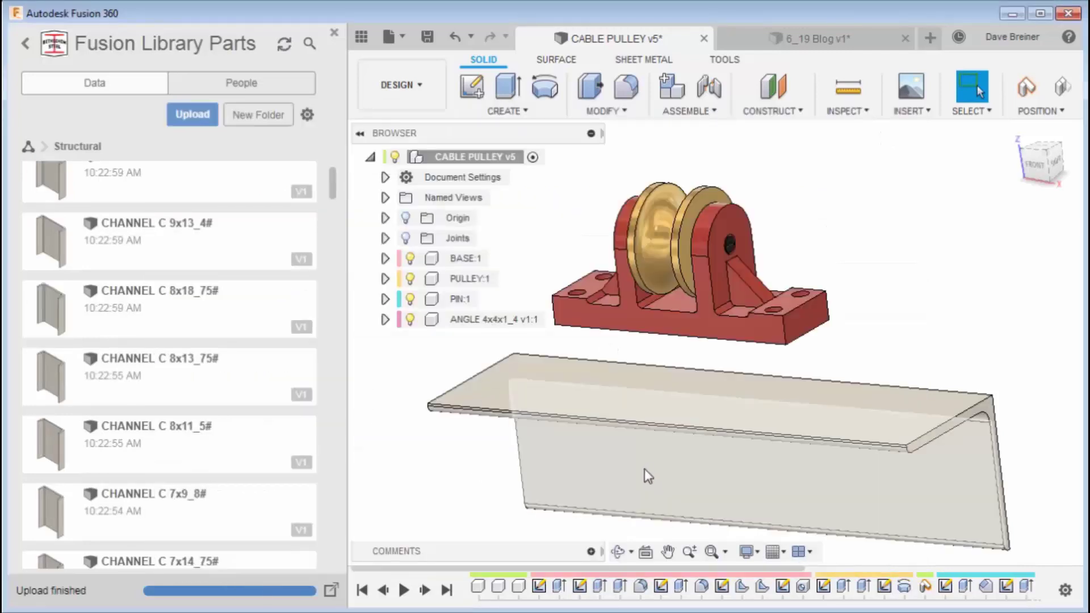